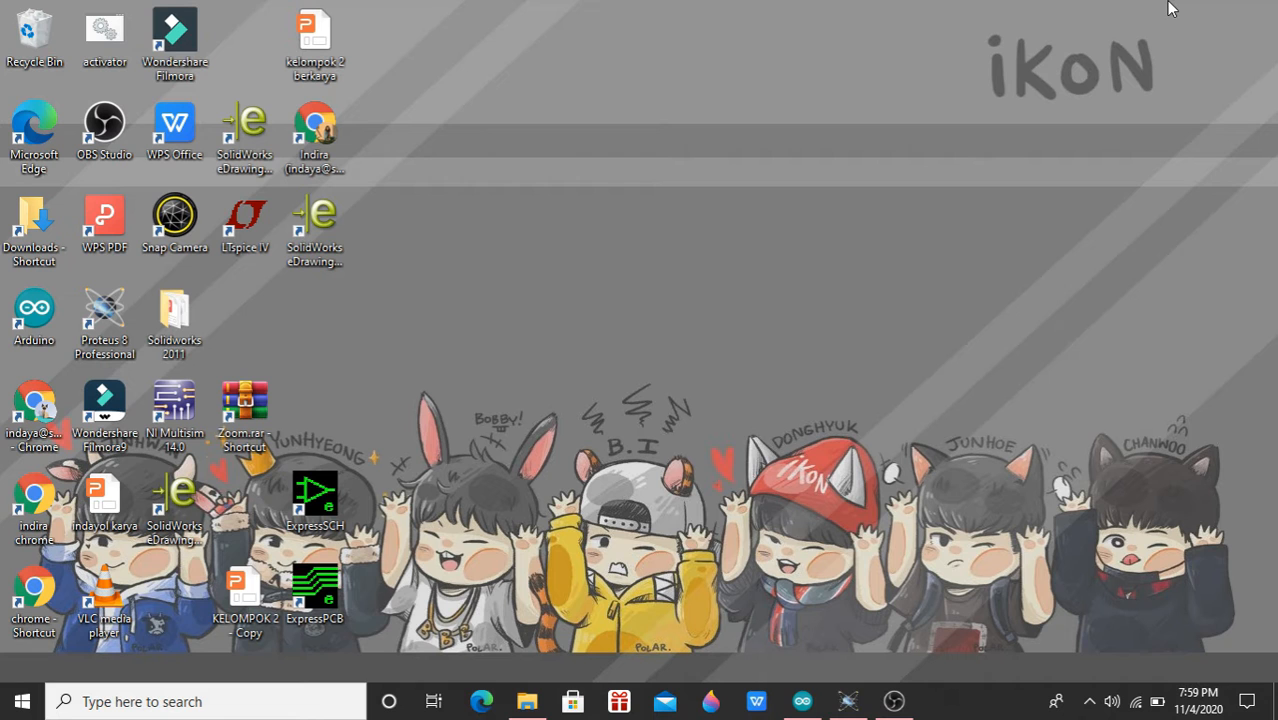
# Switch to Proteus 8 Professional, leaving the Arduino sketch window minimized.
pyautogui.click(806, 703)
pyautogui.click(1160, 10)
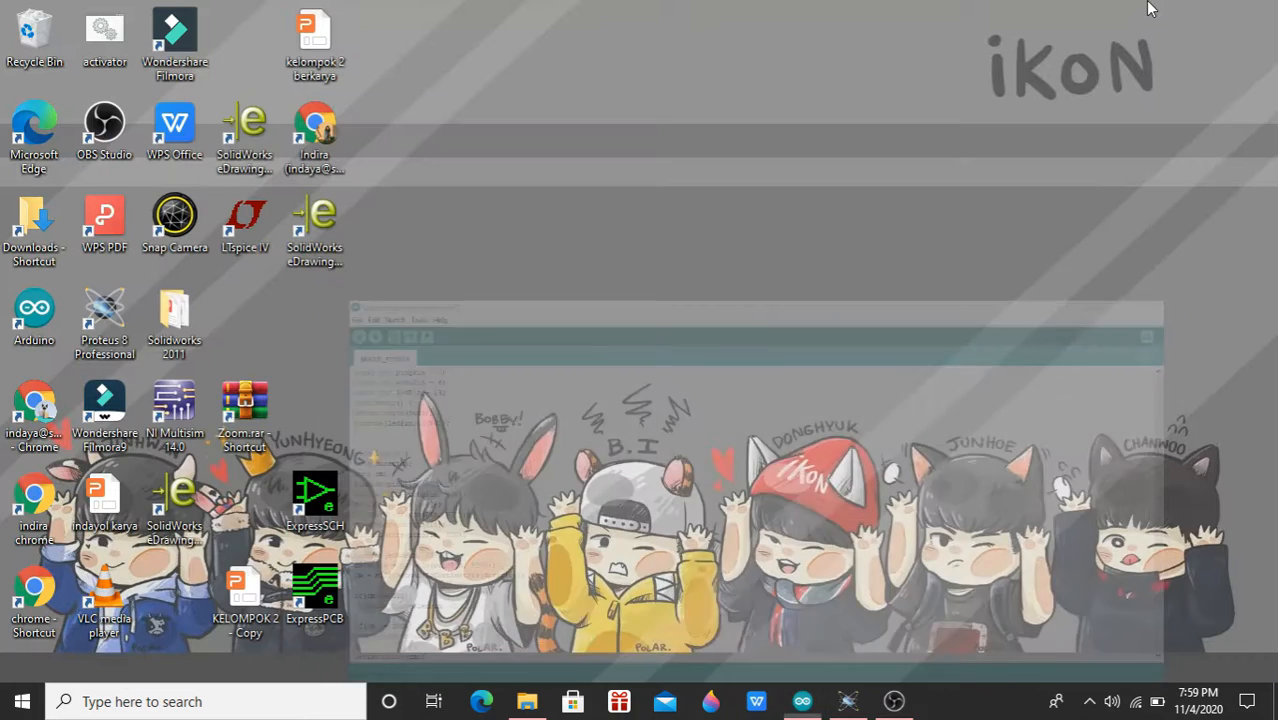
pyautogui.click(852, 701)
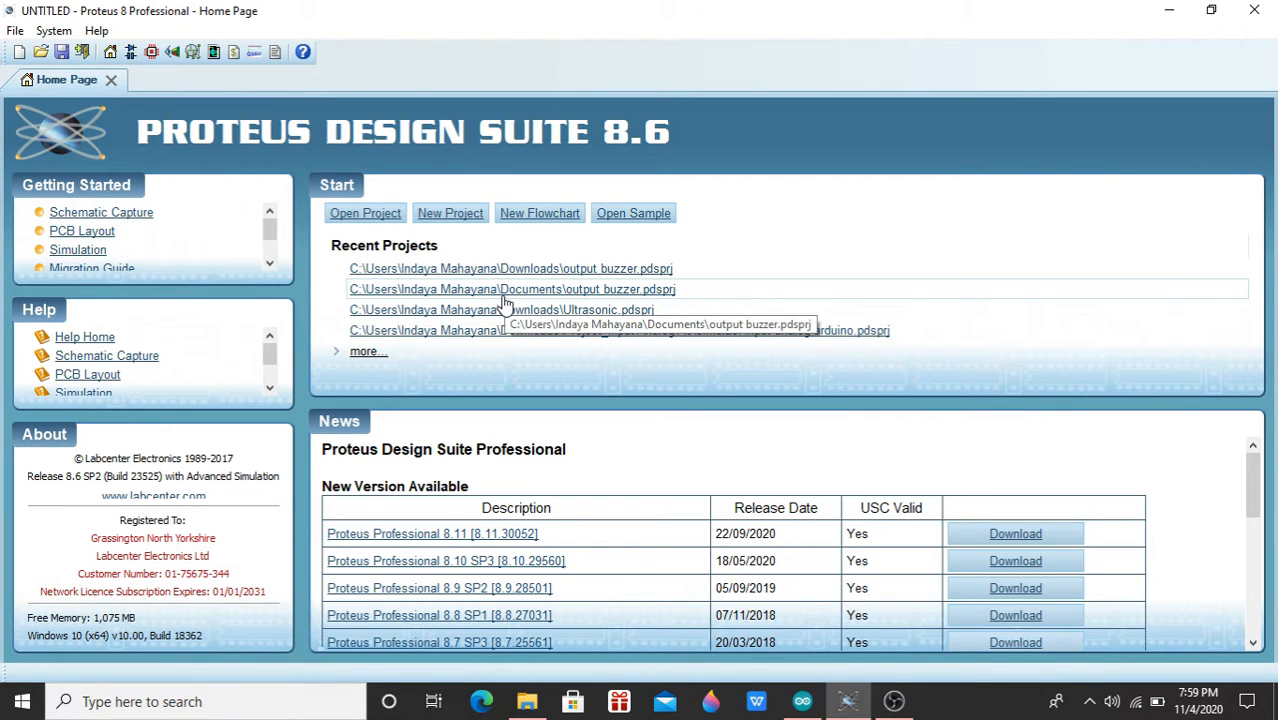
# Start a new project and name it "Arduino dengan sensor suhu HC-SR04".
pyautogui.click(465, 218)
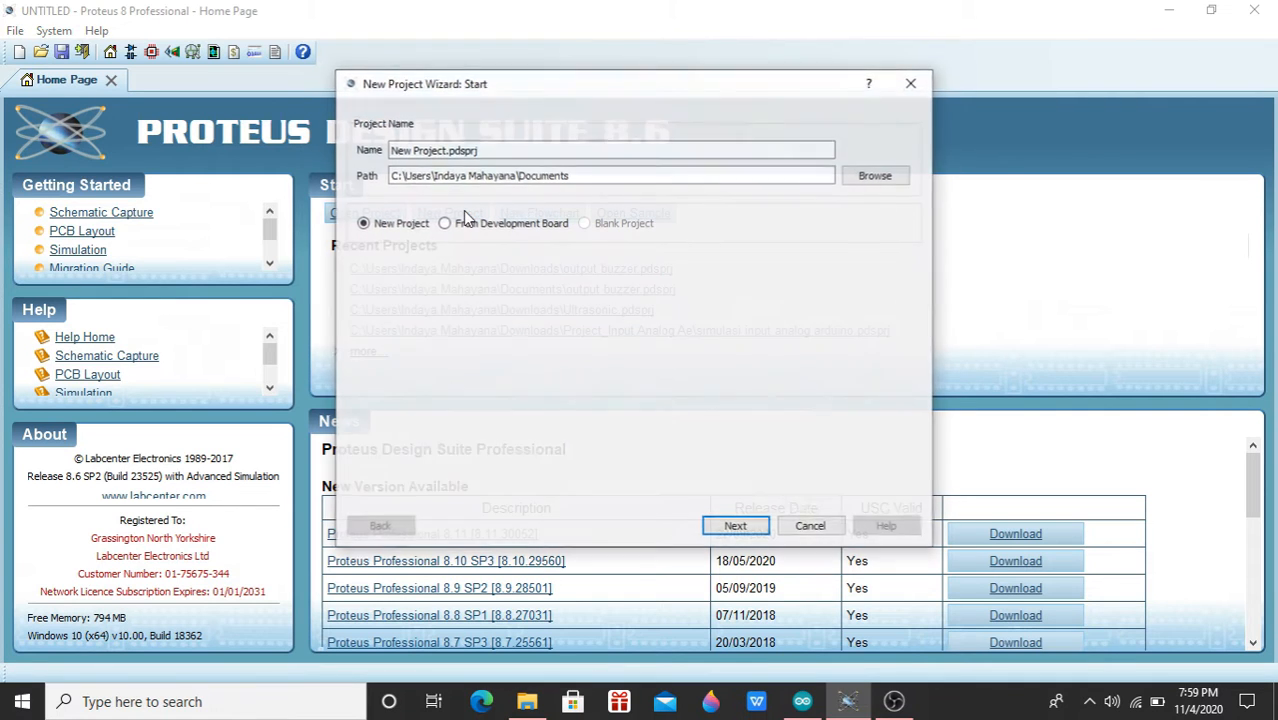
pyautogui.click(496, 151)
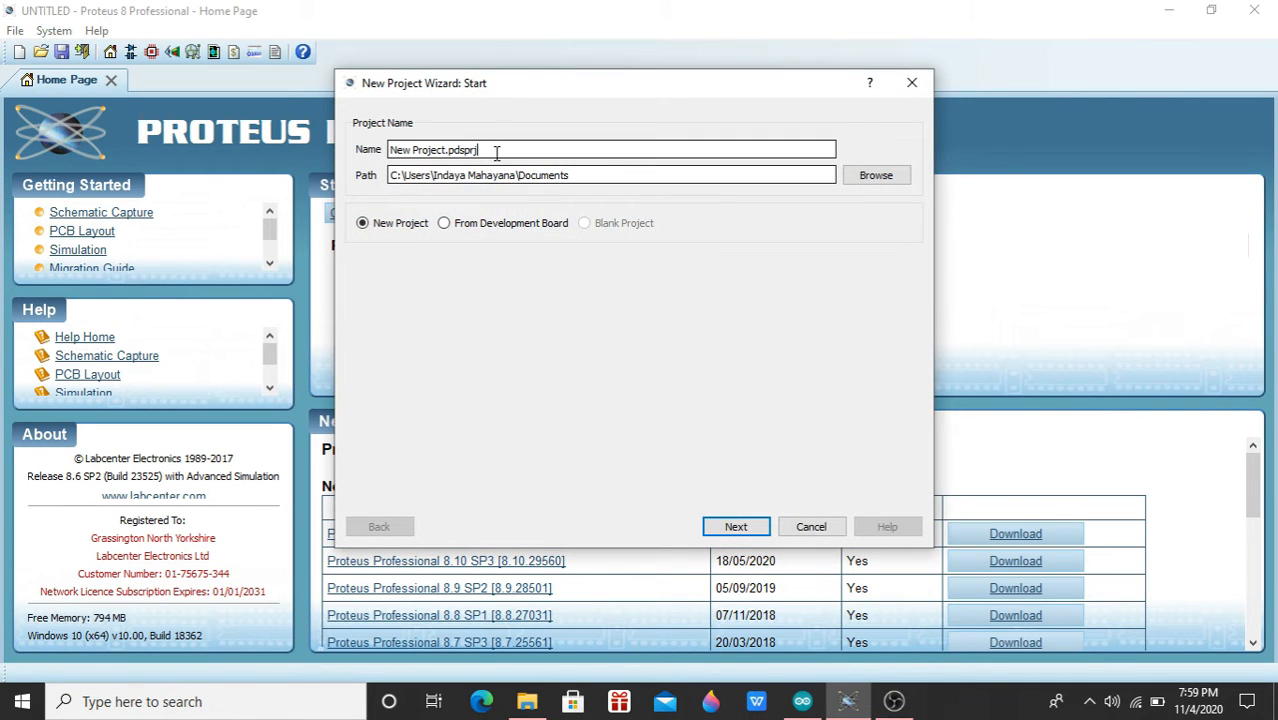
pyautogui.press('BackSpace')
pyautogui.press('BackSpace')
pyautogui.press('BackSpace')
pyautogui.press('BackSpace')
pyautogui.press('BackSpace')
pyautogui.press('BackSpace')
pyautogui.press('BackSpace')
pyautogui.press('BackSpace')
pyautogui.press('BackSpace')
pyautogui.press('BackSpace')
pyautogui.press('BackSpace')
pyautogui.press('BackSpace')
pyautogui.press('BackSpace')
pyautogui.press('BackSpace')
pyautogui.press('BackSpace')
pyautogui.press('BackSpace')
pyautogui.press('BackSpace')
pyautogui.press('BackSpace')
pyautogui.write('Arduino dengan sensor s')
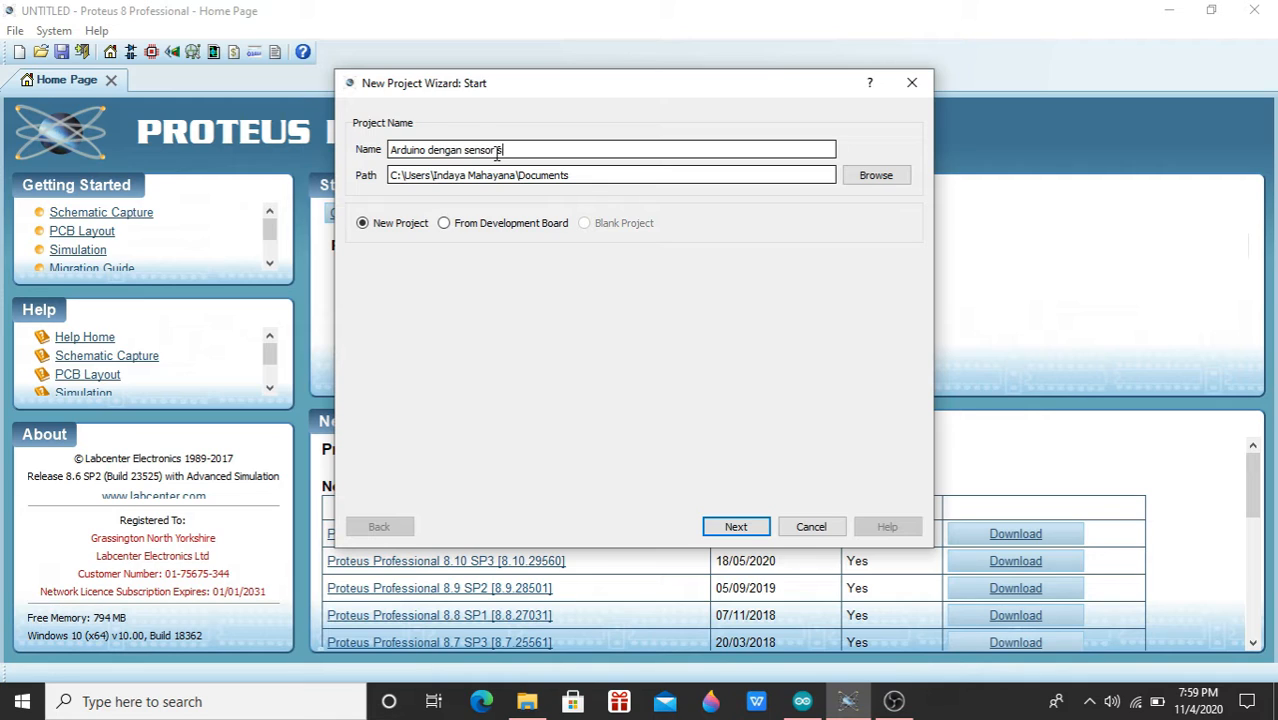
pyautogui.write('uhu HC-SR04')
# Create the project with the DEFAULT schematic template, no PCB layout and no firmware project.
pyautogui.click(759, 535)
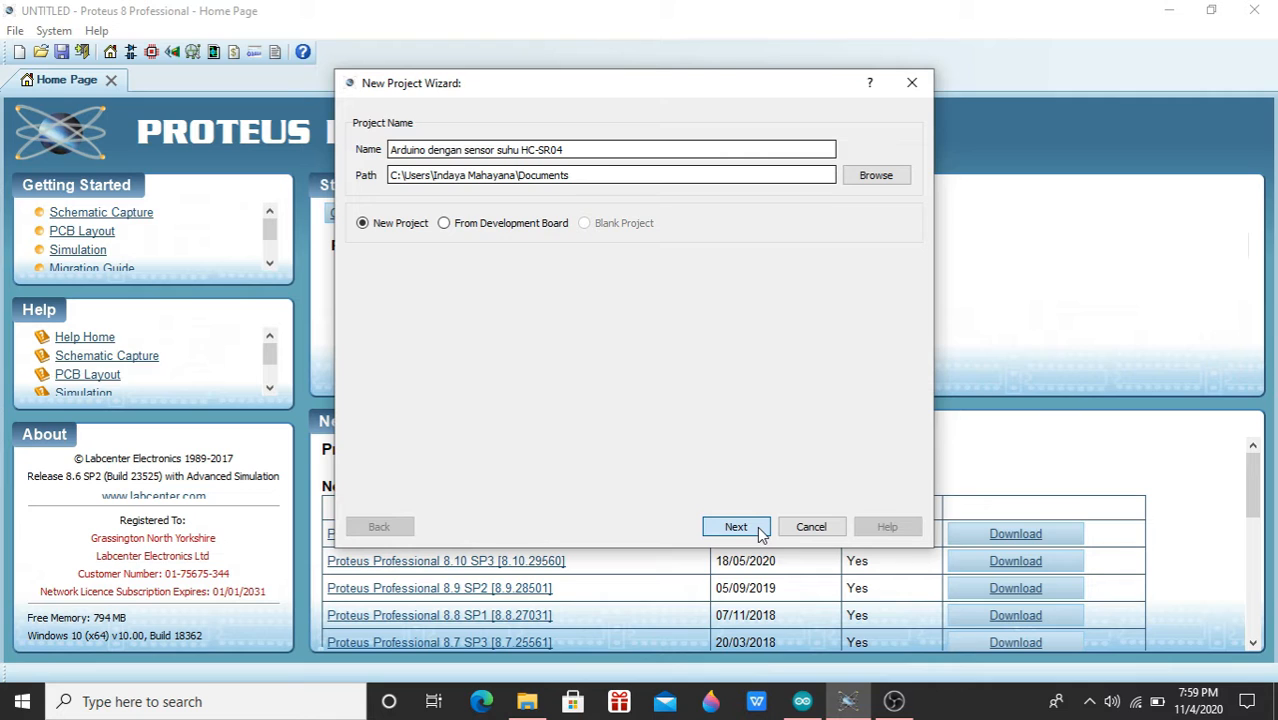
pyautogui.click(736, 527)
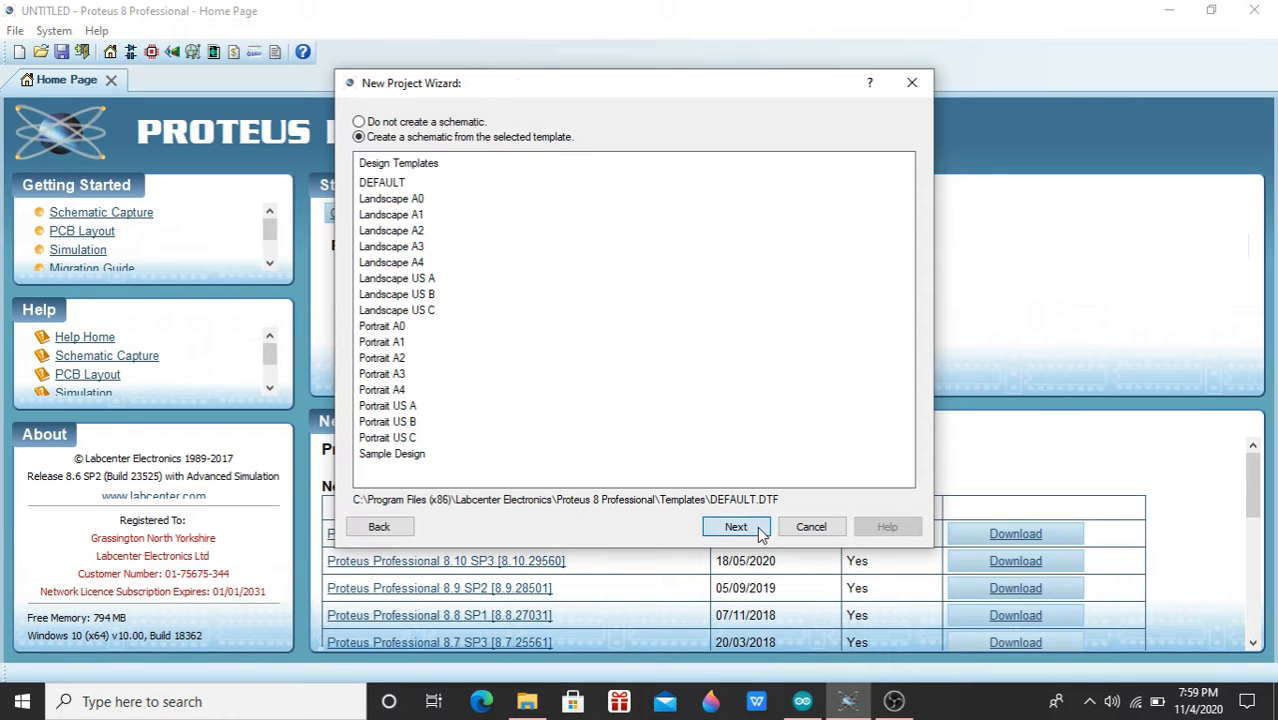
pyautogui.click(759, 535)
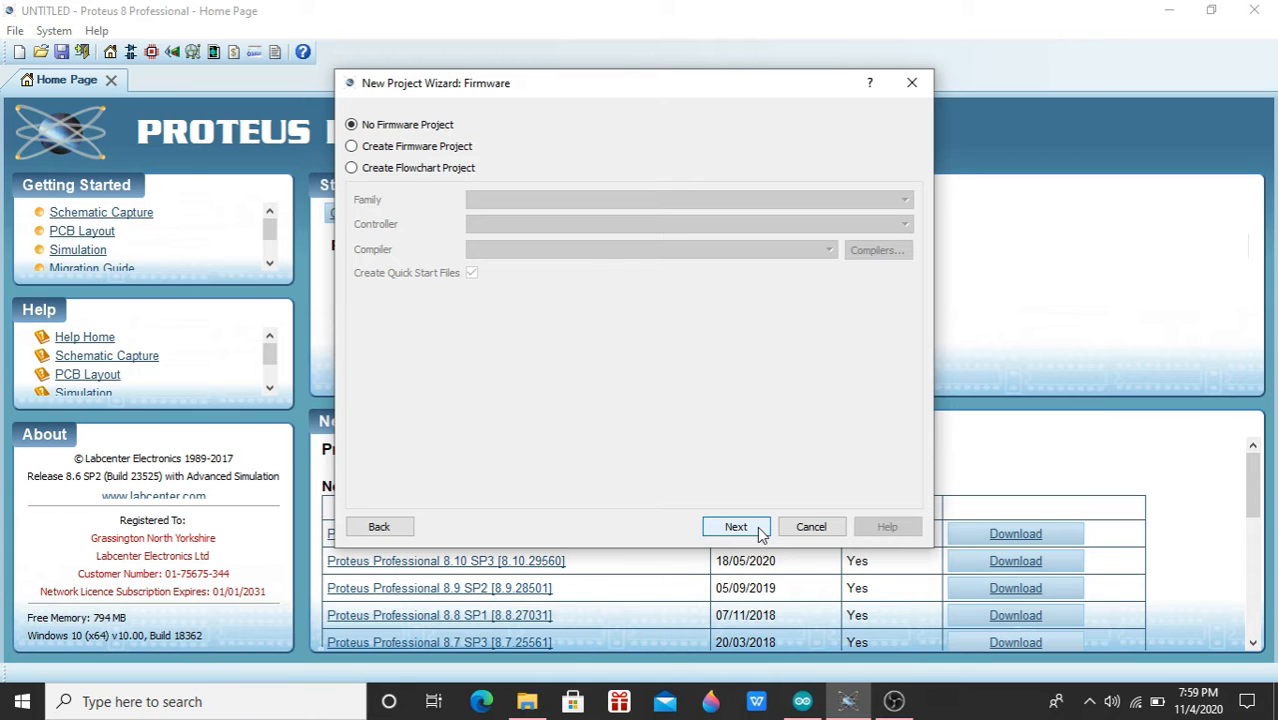
pyautogui.click(736, 527)
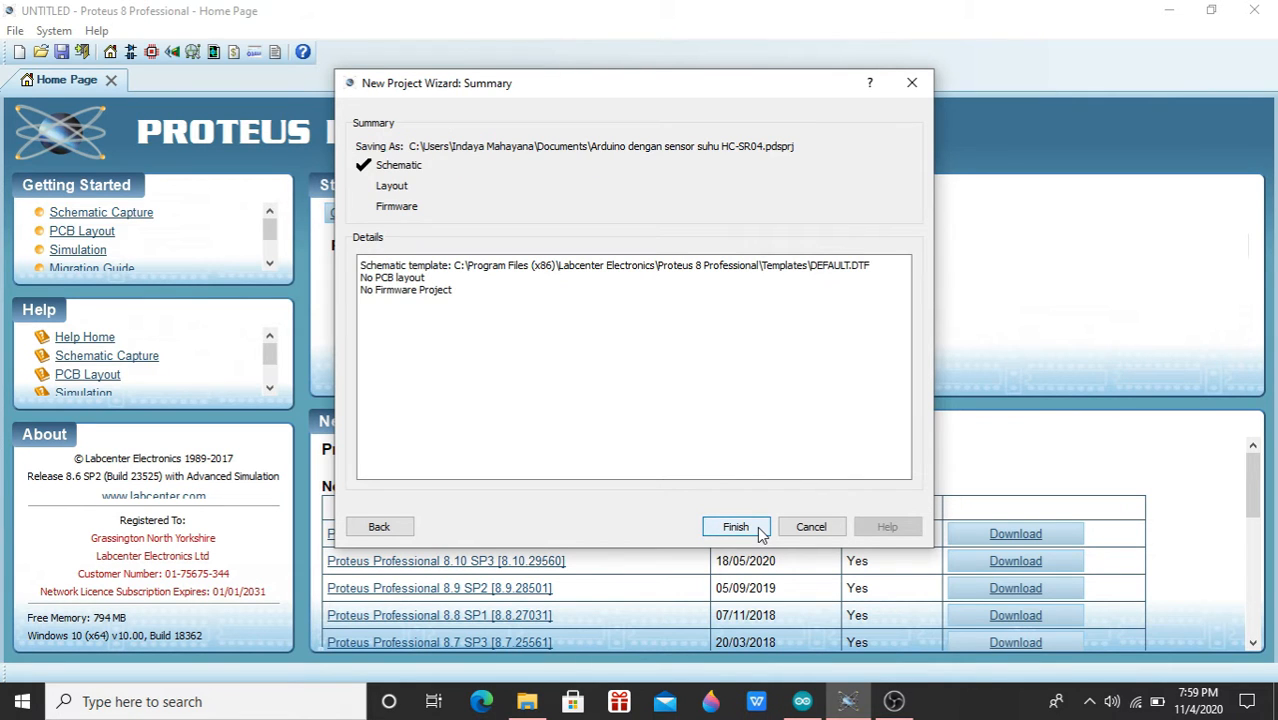
pyautogui.click(760, 528)
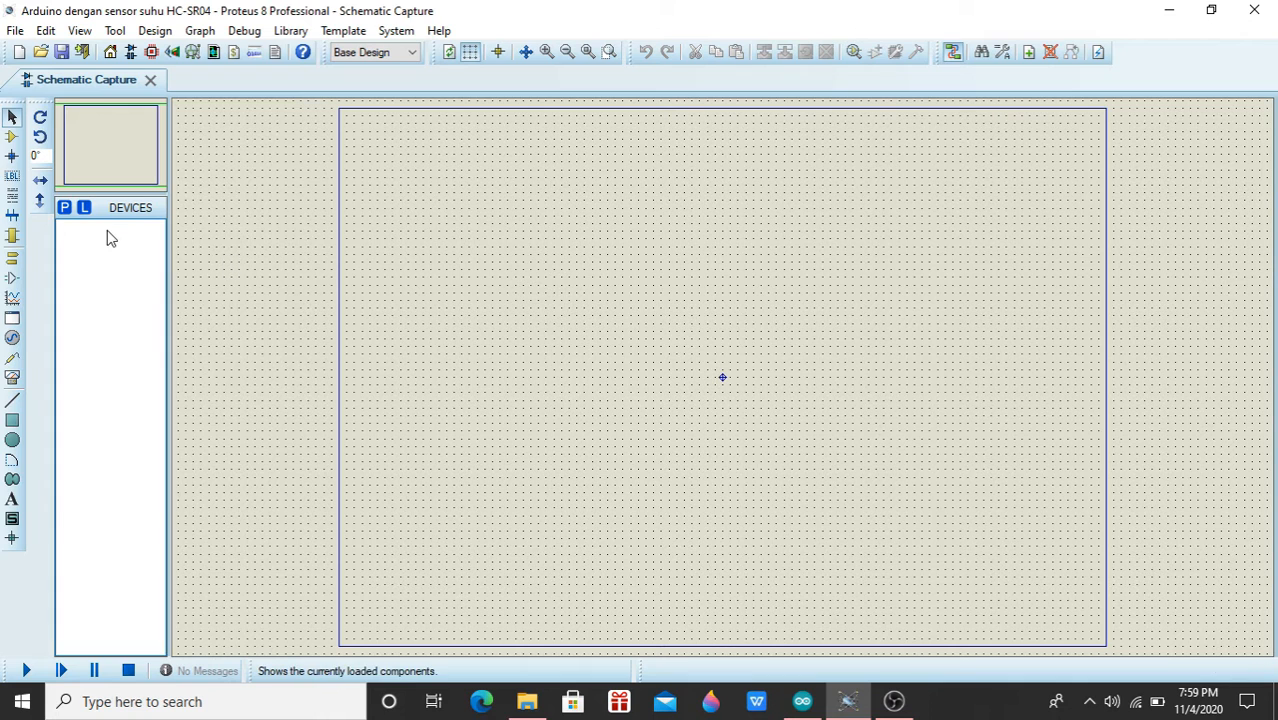
# Search the device library for "arduino" and add ARDUINO UNO to the project's devices.
pyautogui.click(64, 207)
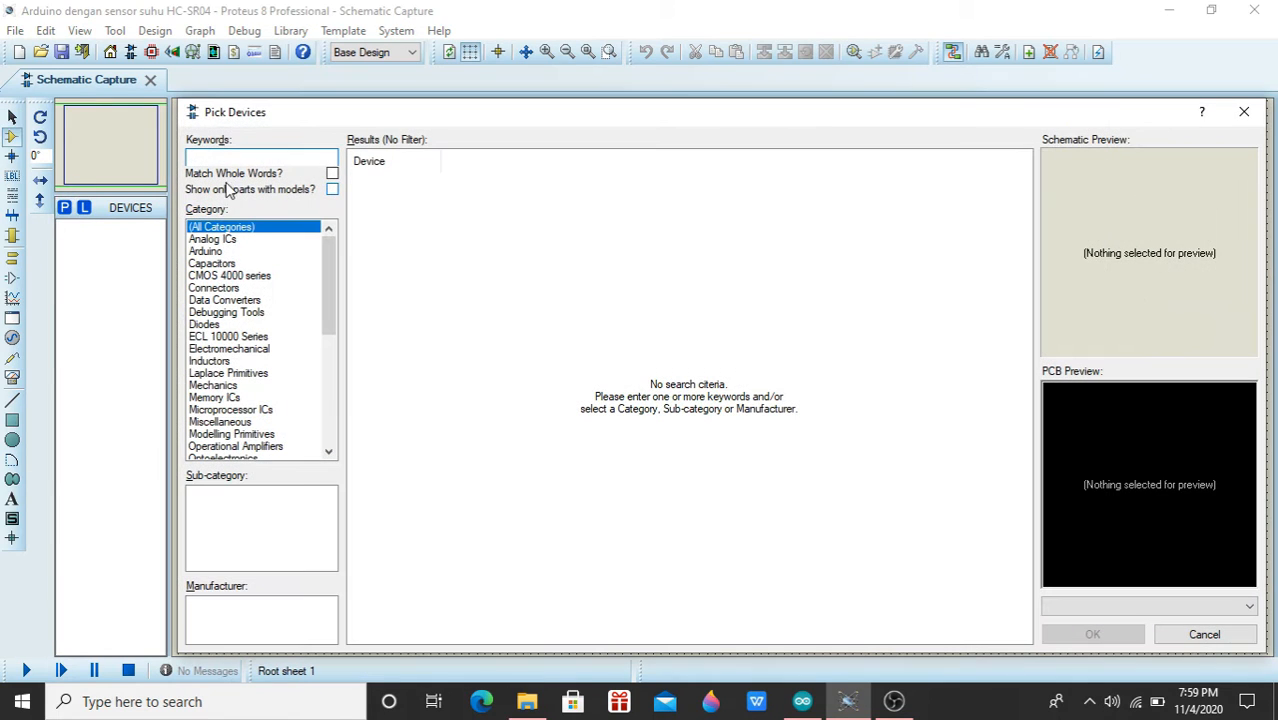
pyautogui.write('arduino')
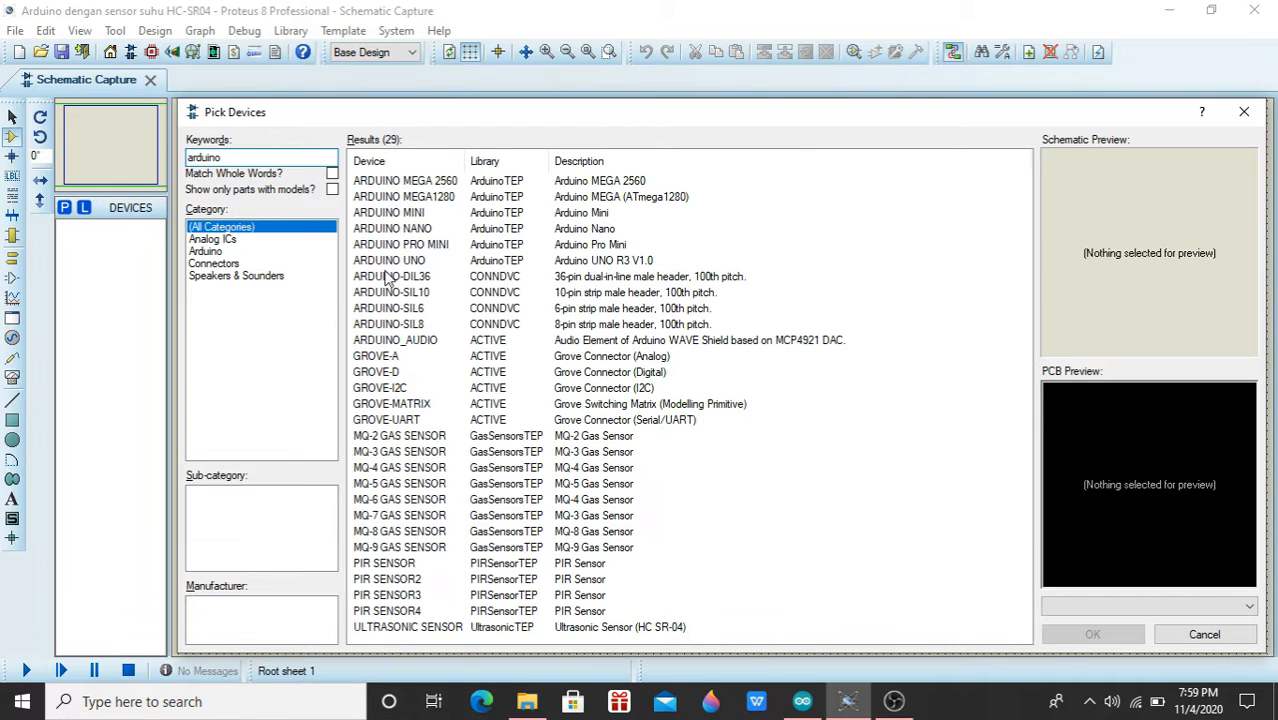
pyautogui.click(390, 262)
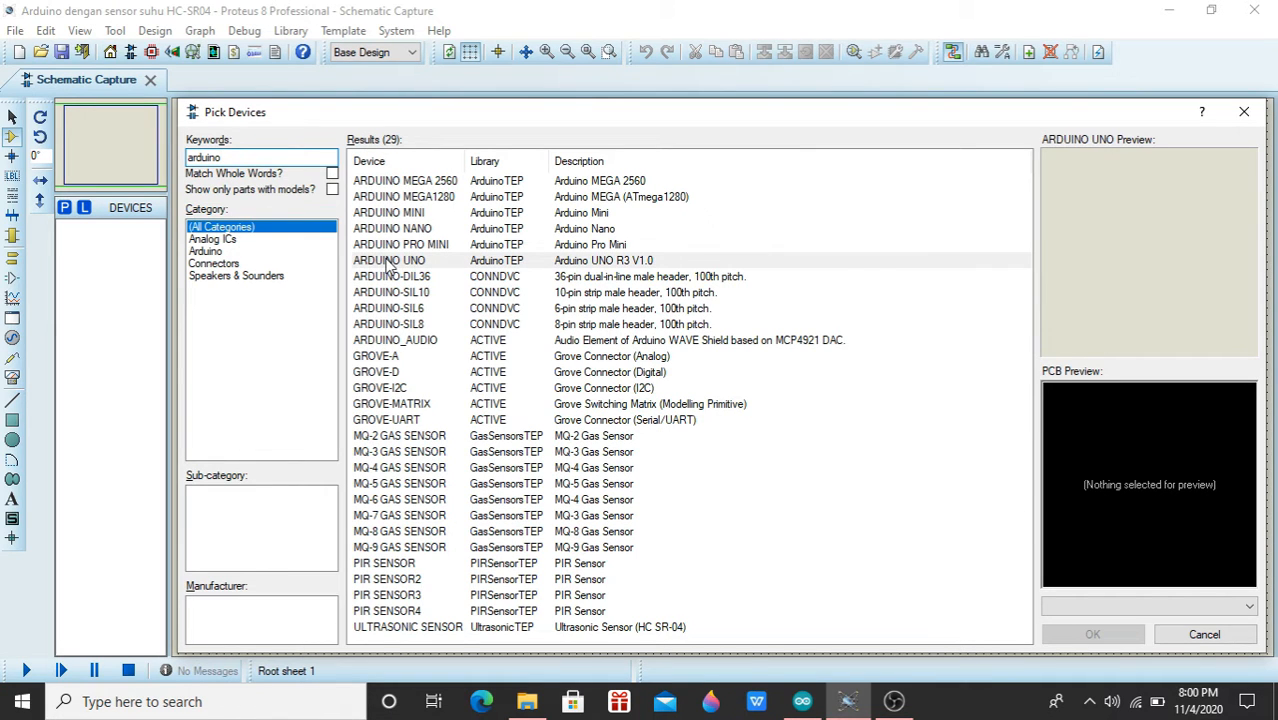
pyautogui.doubleClick(390, 262)
# Search for "led yellow", add LED-YELLOW to the project's devices and clear the search keywords.
pyautogui.click(254, 157)
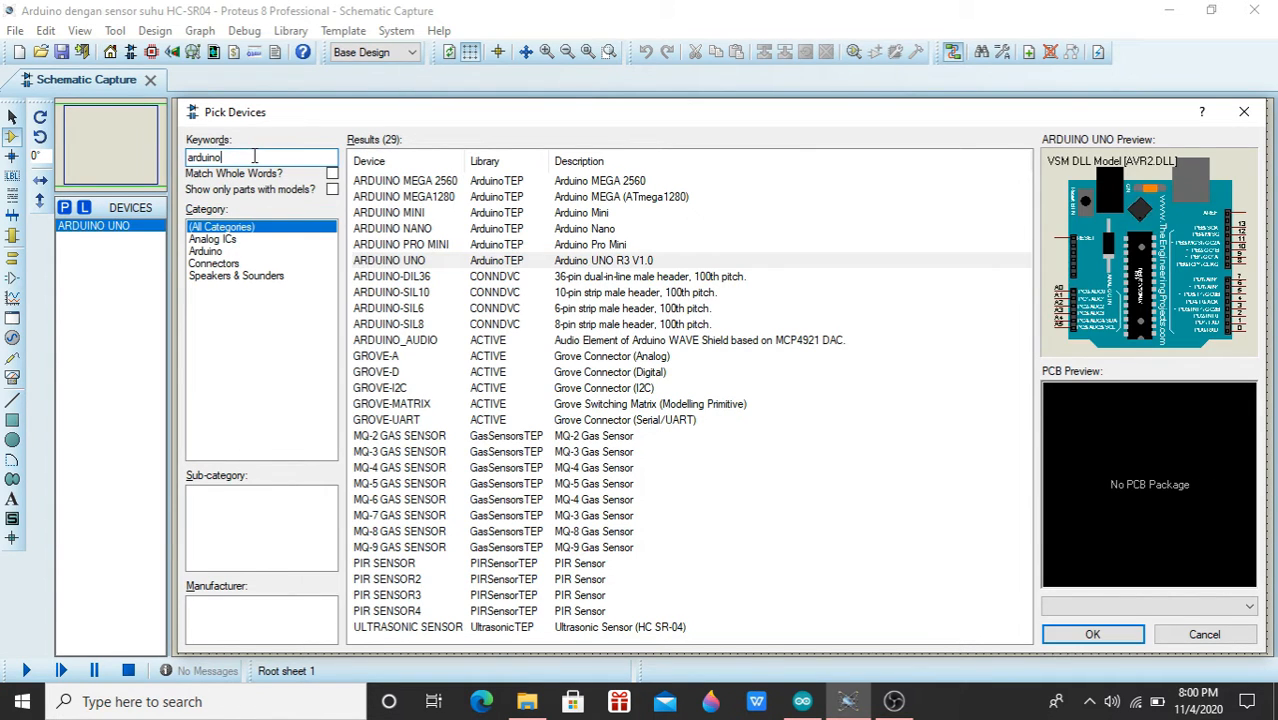
pyautogui.press('BackSpace')
pyautogui.press('BackSpace')
pyautogui.press('BackSpace')
pyautogui.press('BackSpace')
pyautogui.press('BackSpace')
pyautogui.press('BackSpace')
pyautogui.press('BackSpace')
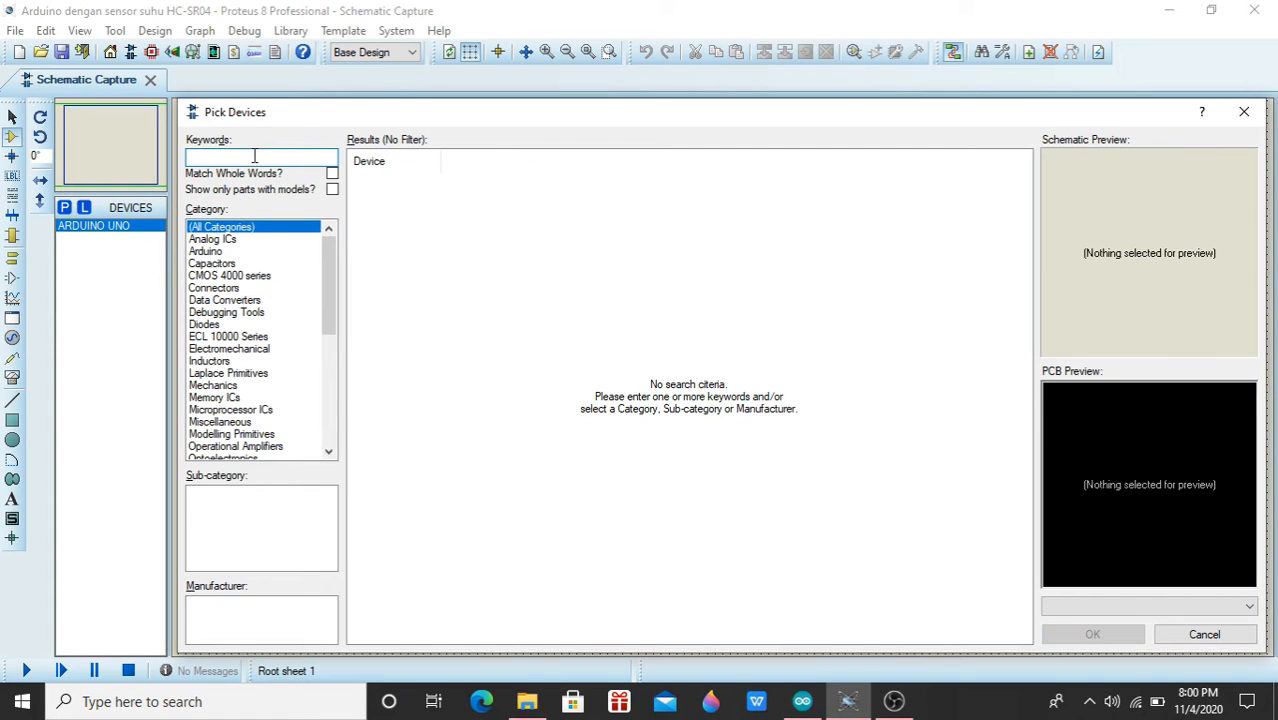
pyautogui.write('led yellow')
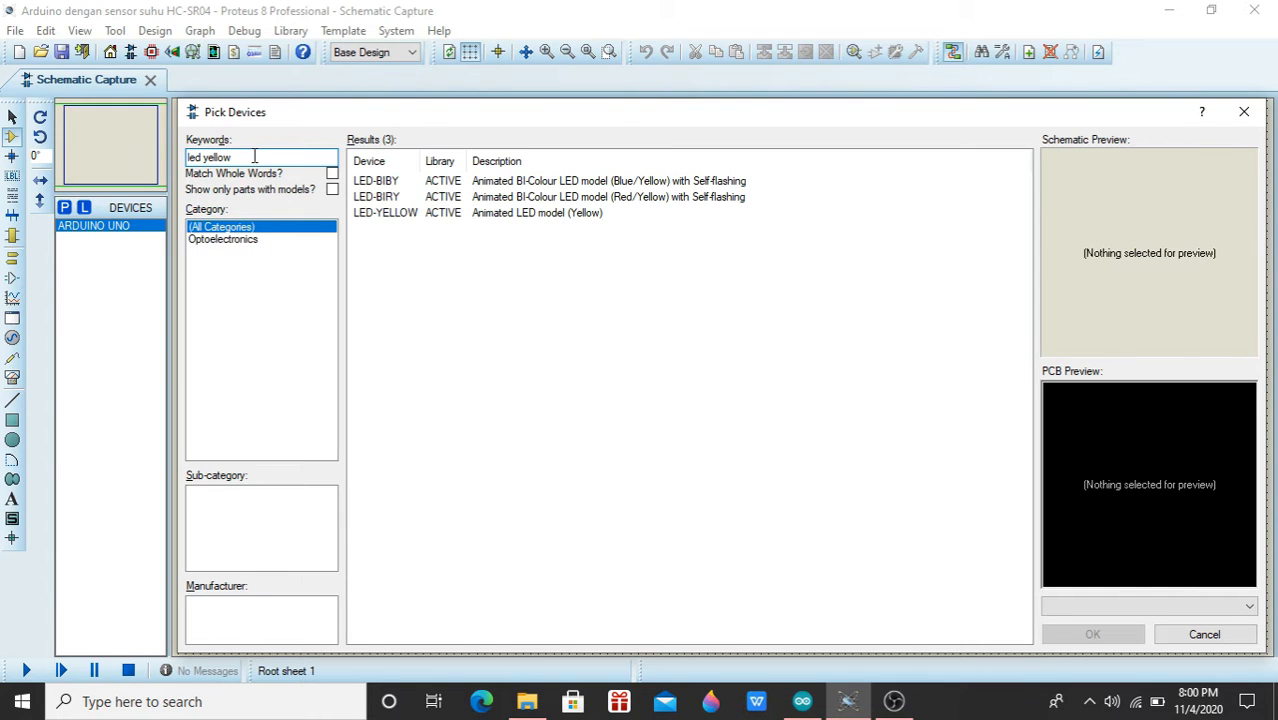
pyautogui.doubleClick(408, 213)
pyautogui.press('BackSpace')
pyautogui.press('BackSpace')
pyautogui.press('BackSpace')
pyautogui.press('BackSpace')
pyautogui.press('BackSpace')
pyautogui.press('BackSpace')
pyautogui.press('BackSpace')
pyautogui.press('BackSpace')
pyautogui.press('BackSpace')
pyautogui.press('BackSpace')
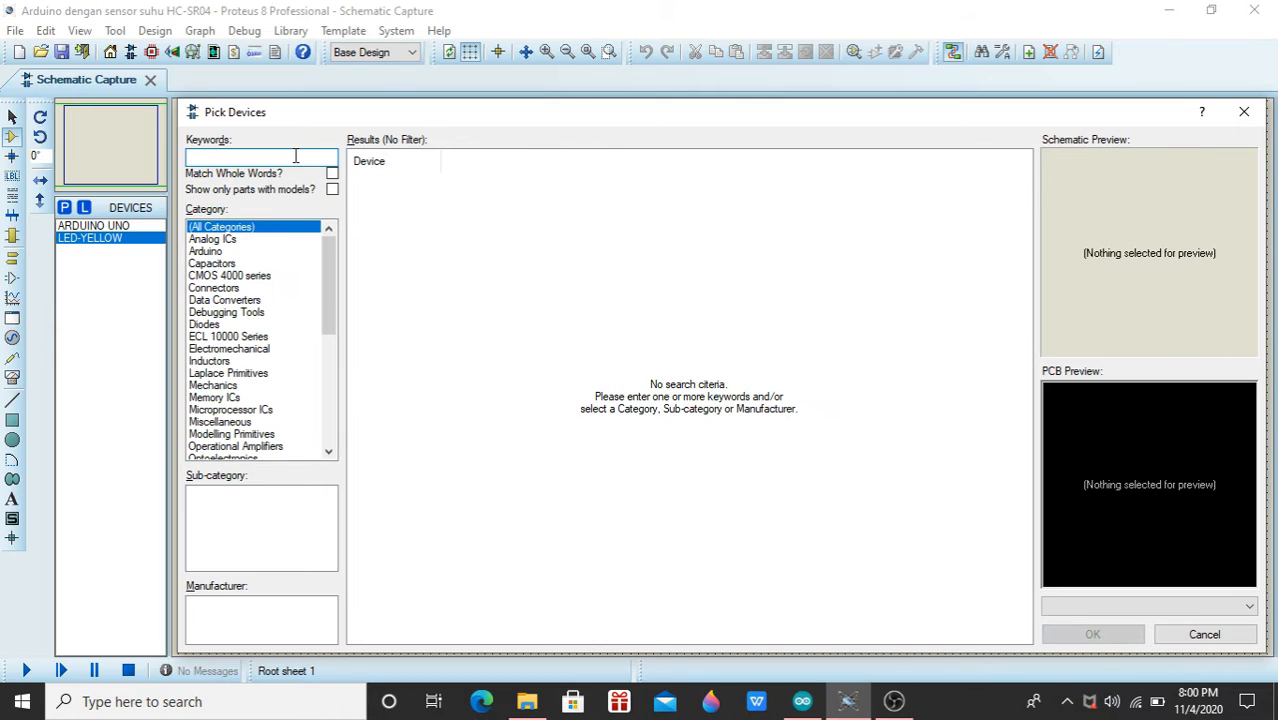
pyautogui.write('hg-pot')
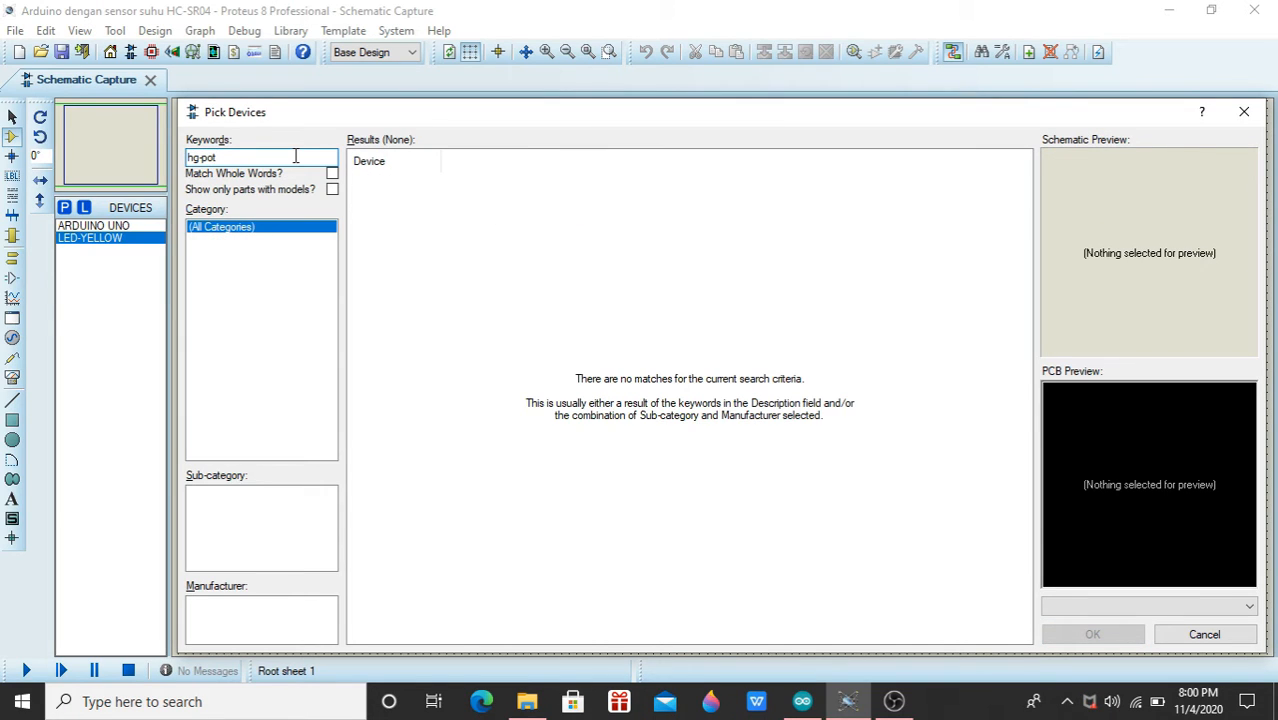
pyautogui.press('BackSpace')
pyautogui.press('BackSpace')
pyautogui.press('BackSpace')
pyautogui.press('BackSpace')
pyautogui.press('BackSpace')
pyautogui.press('BackSpace')
# Search for "hg" and add the POT-HG potentiometer to the project's devices.
pyautogui.write('hg')
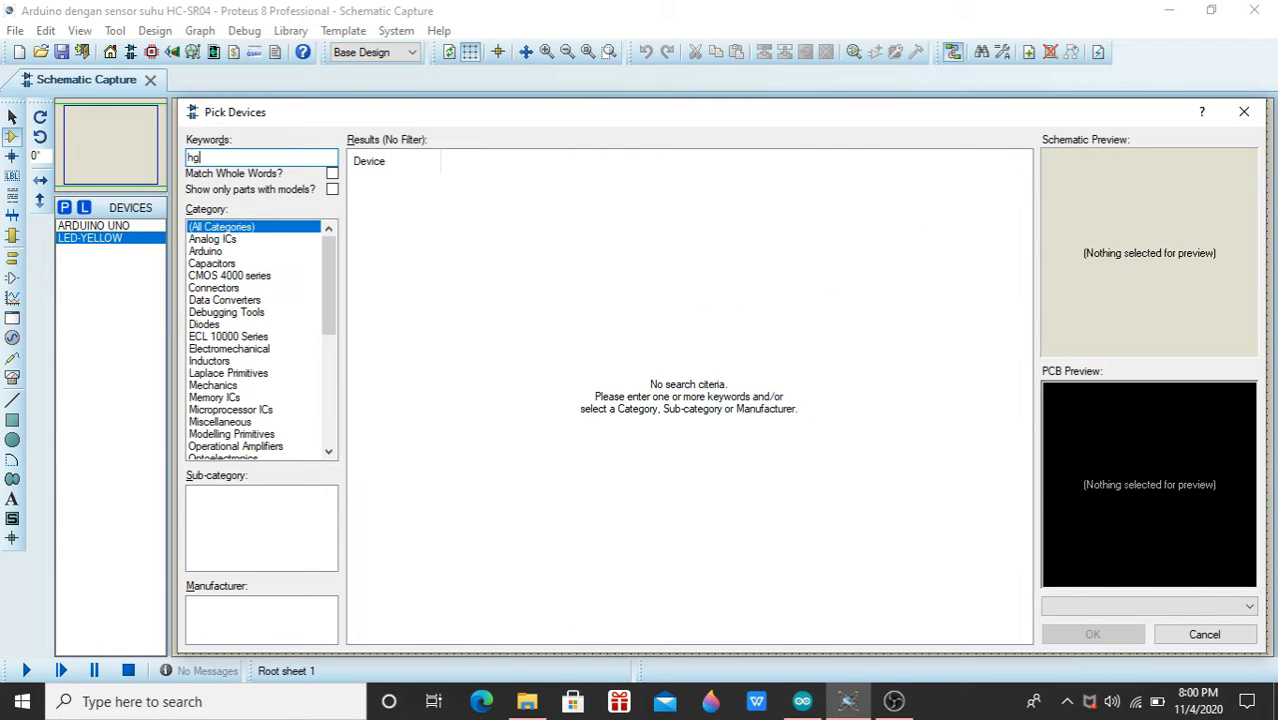
pyautogui.write('-p')
pyautogui.press('BackSpace')
pyautogui.press('BackSpace')
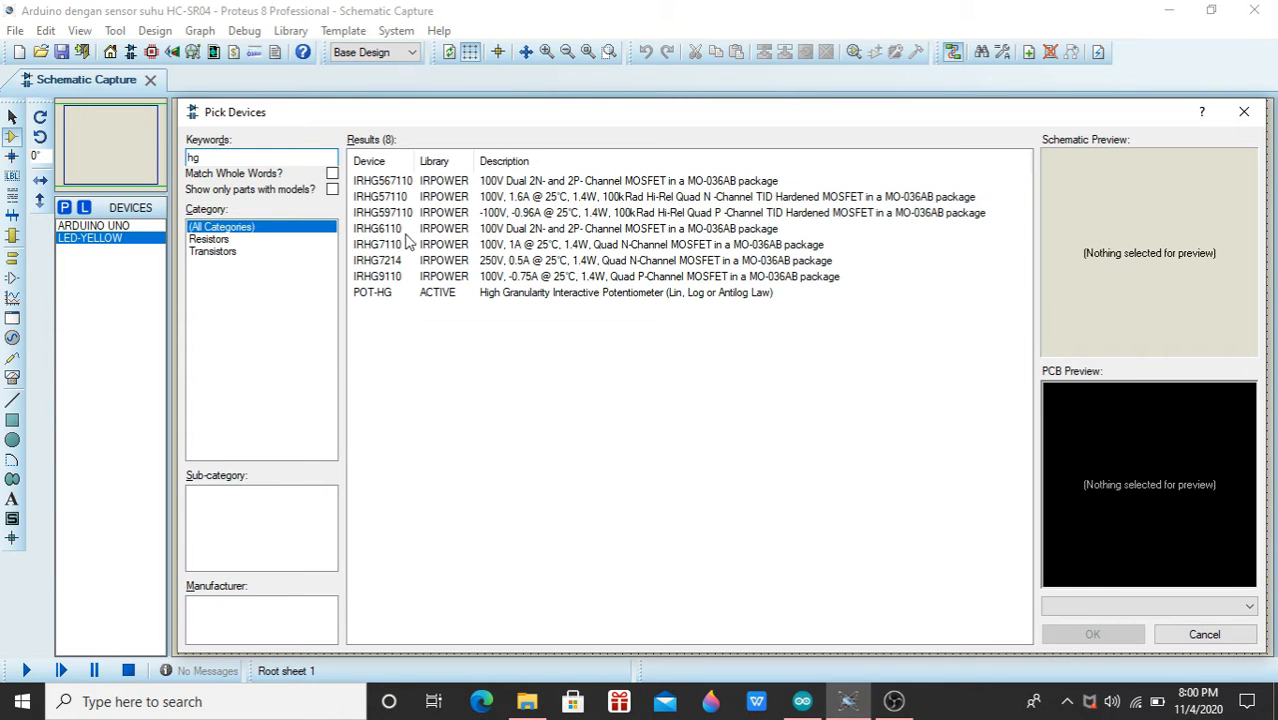
pyautogui.click(414, 293)
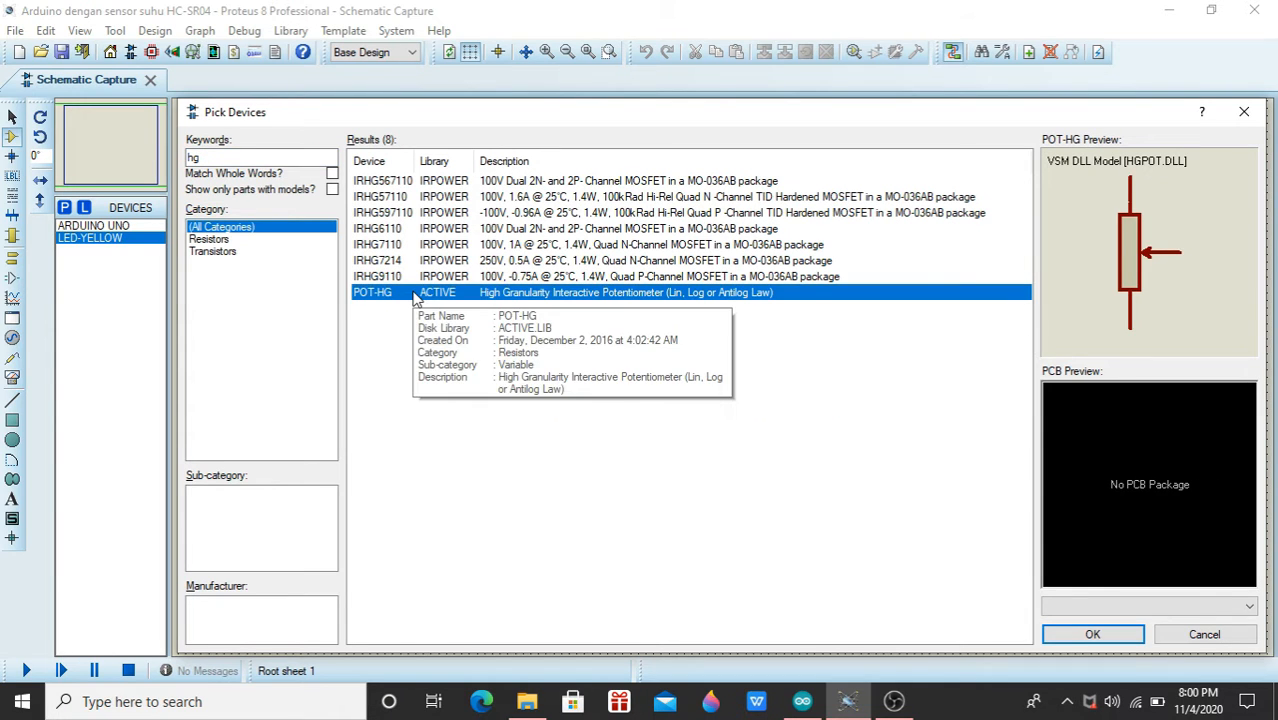
pyautogui.doubleClick(391, 296)
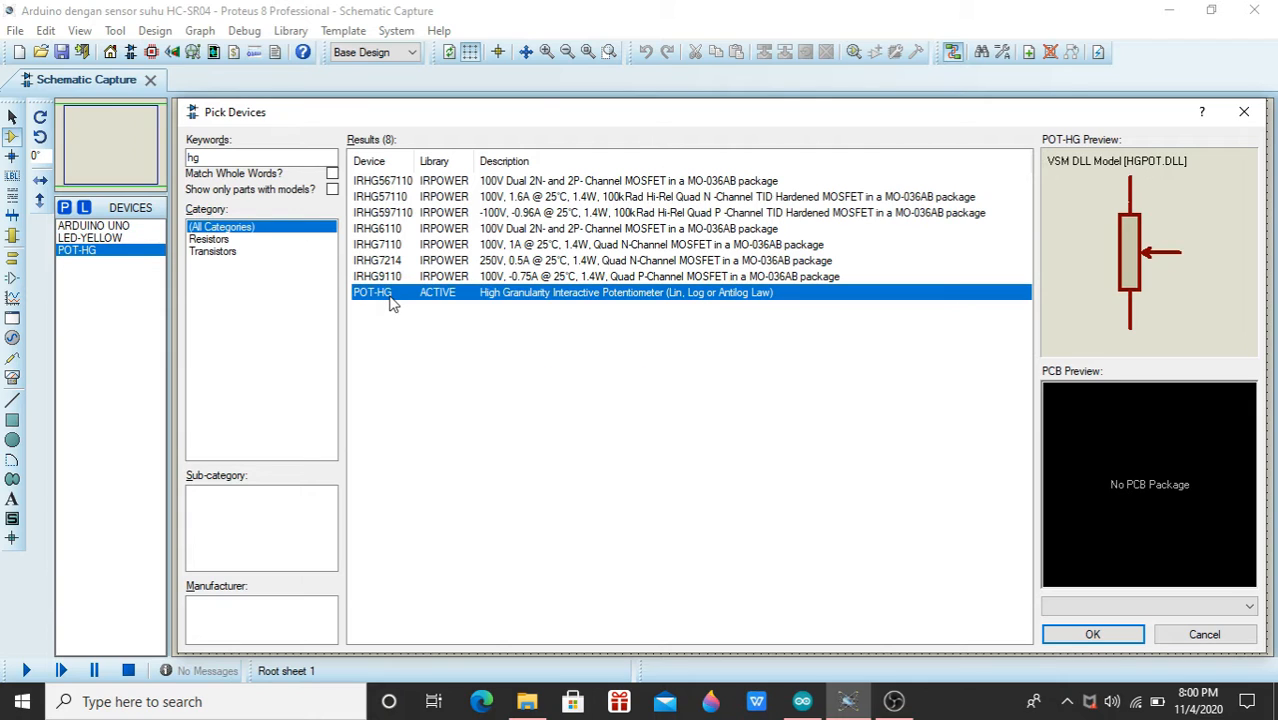
# Search for "ultrasonic", add ULTRASONIC SENSOR (HC SR-04) to the project's devices and finish picking devices.
pyautogui.click(289, 162)
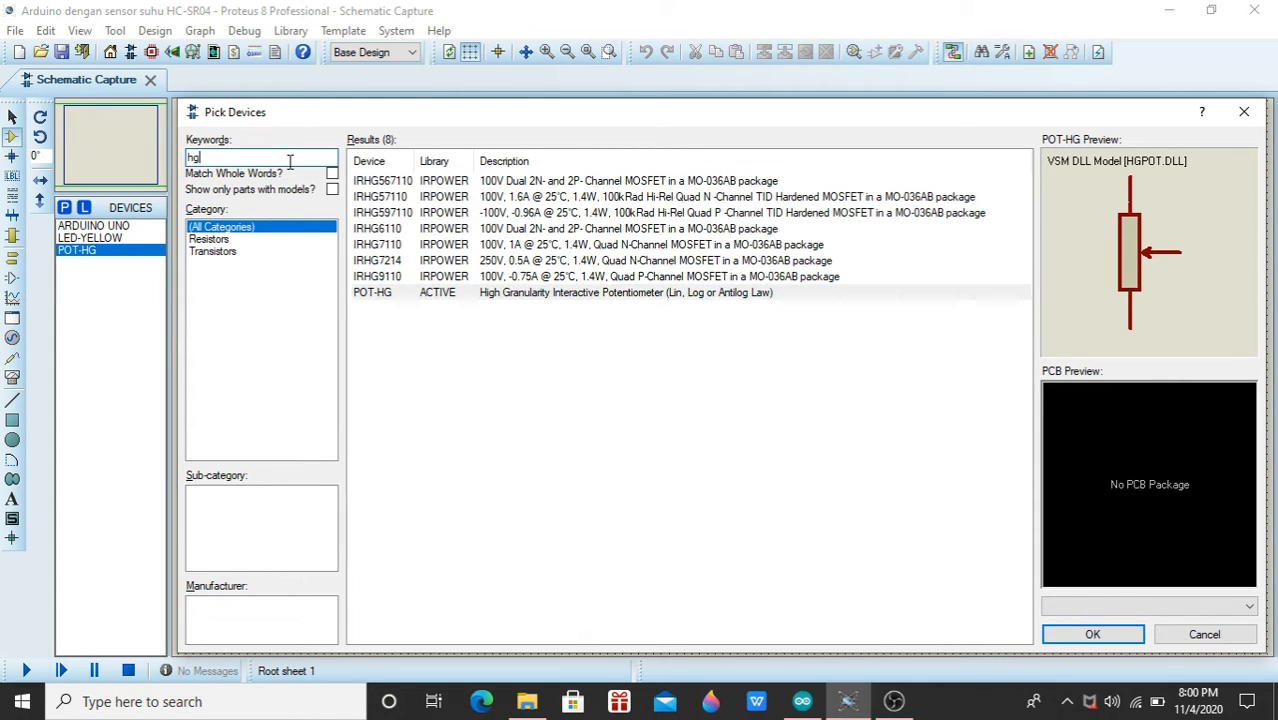
pyautogui.press('BackSpace')
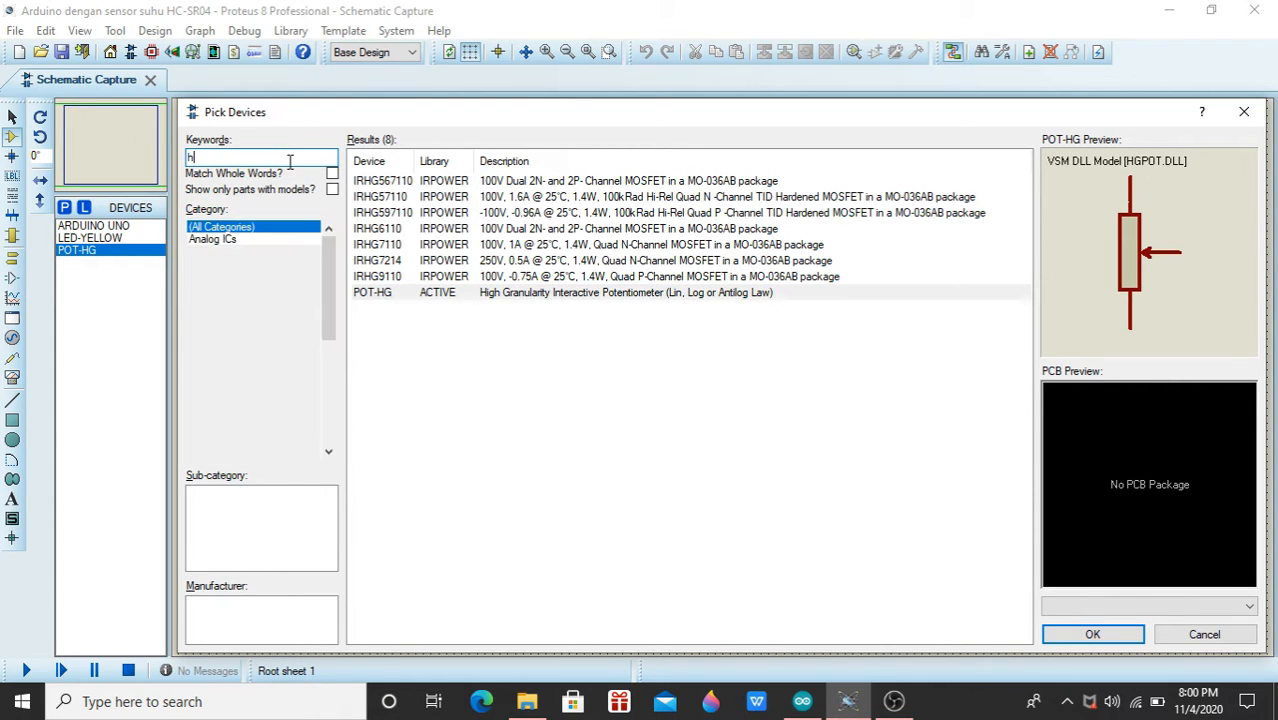
pyautogui.press('BackSpace')
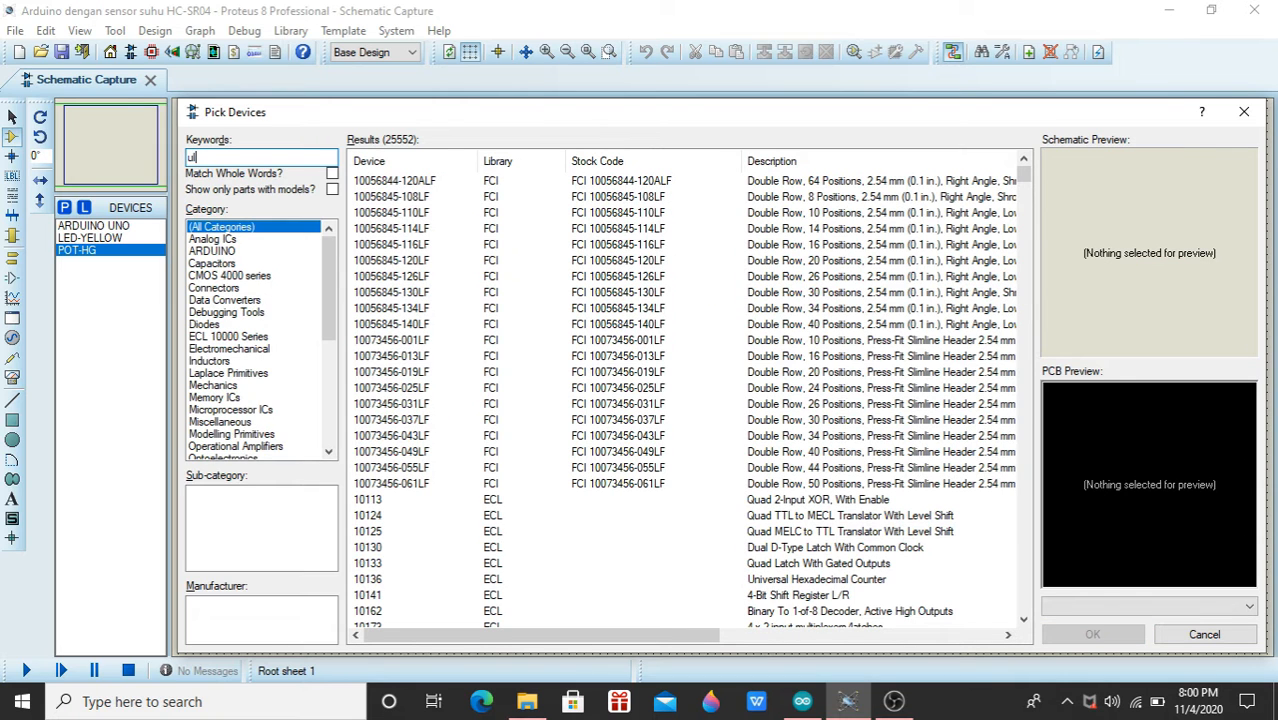
pyautogui.write('ultras')
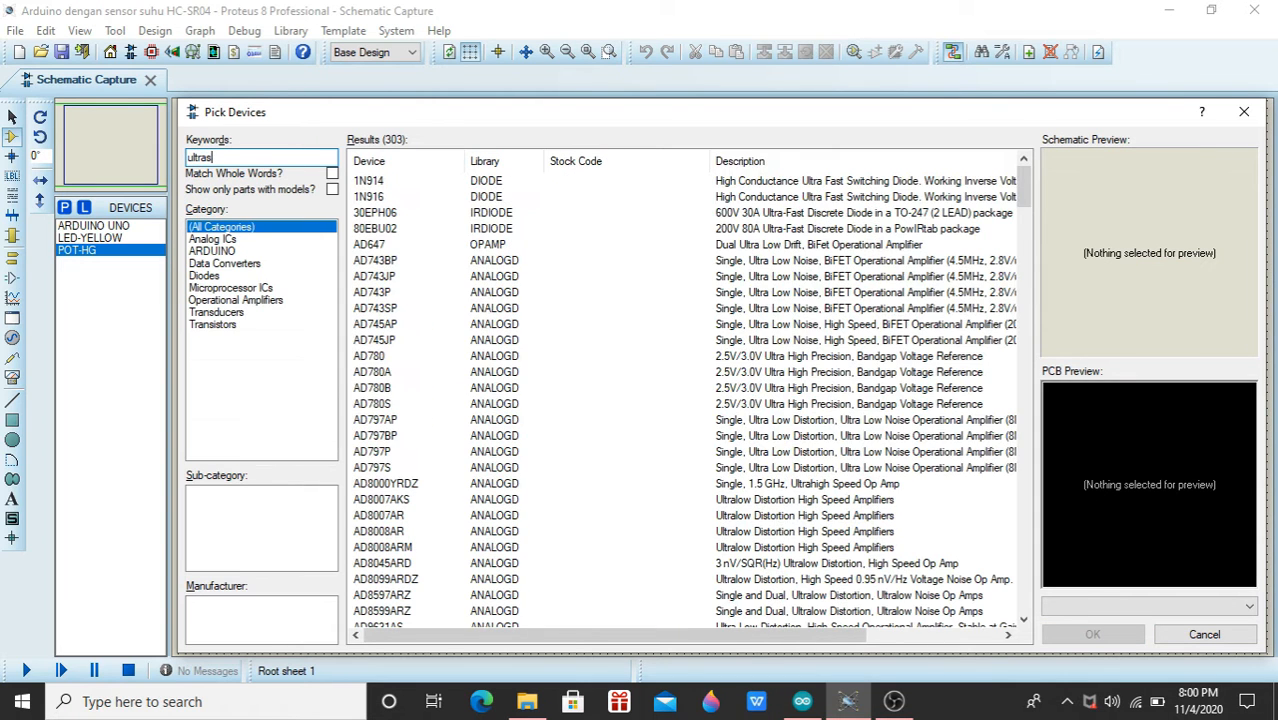
pyautogui.write('onic')
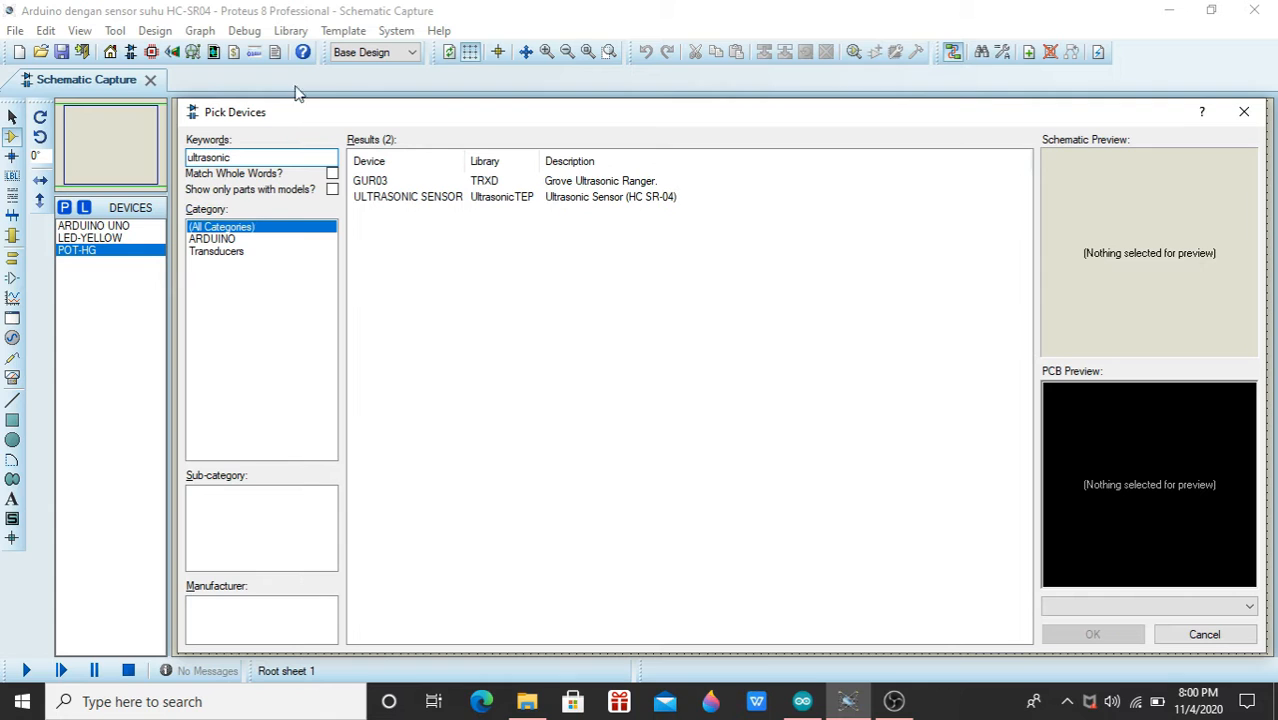
pyautogui.doubleClick(415, 198)
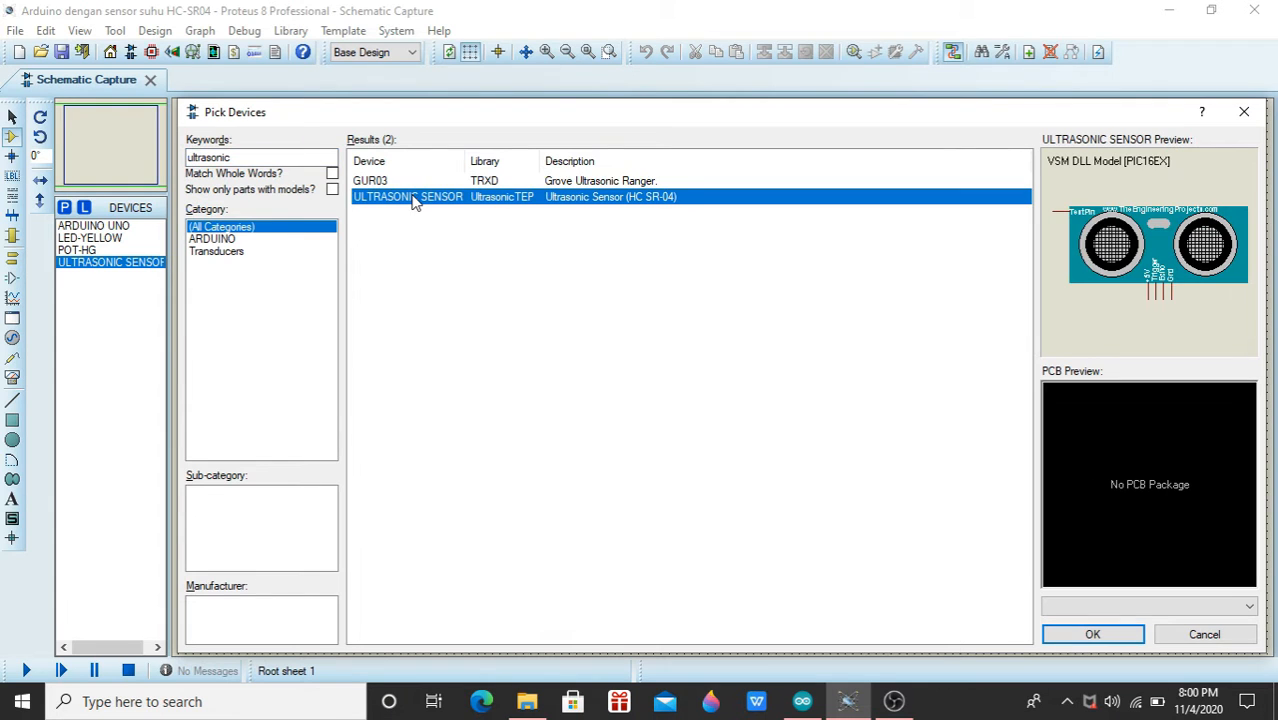
pyautogui.click(1062, 636)
# Place the ARDUINO UNO board in the left part of the schematic sheet.
pyautogui.click(92, 226)
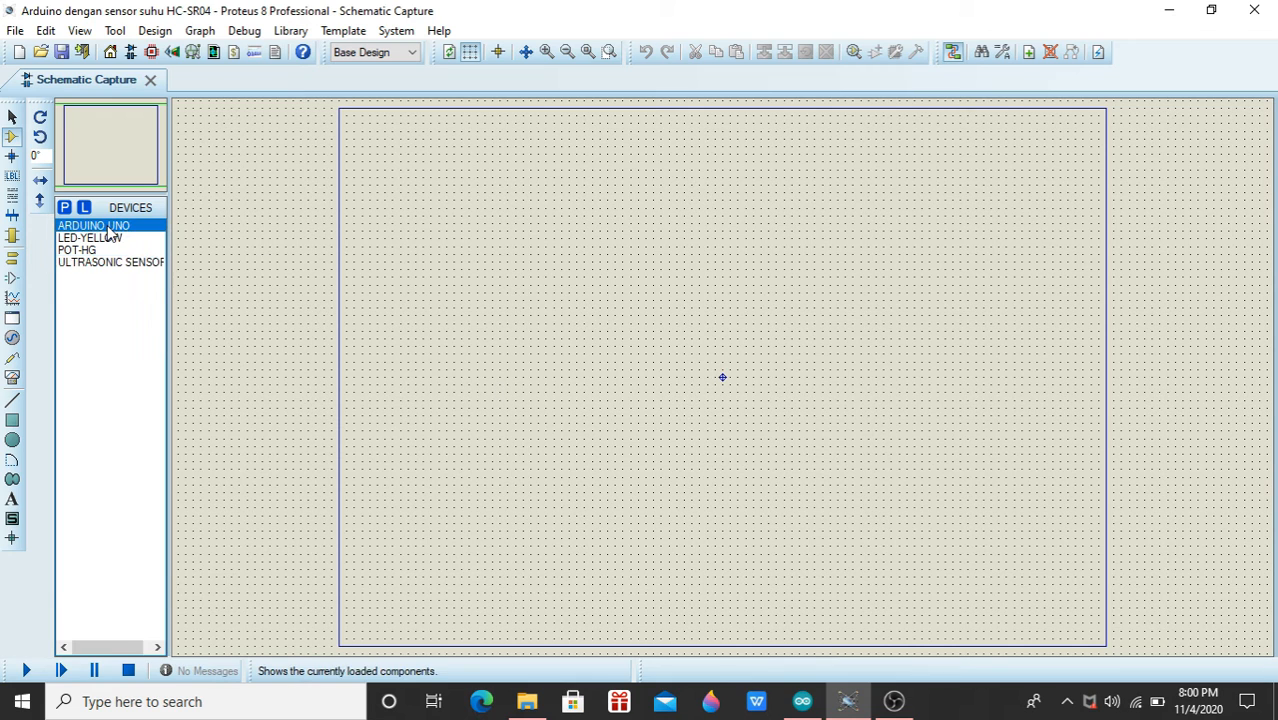
pyautogui.click(491, 322)
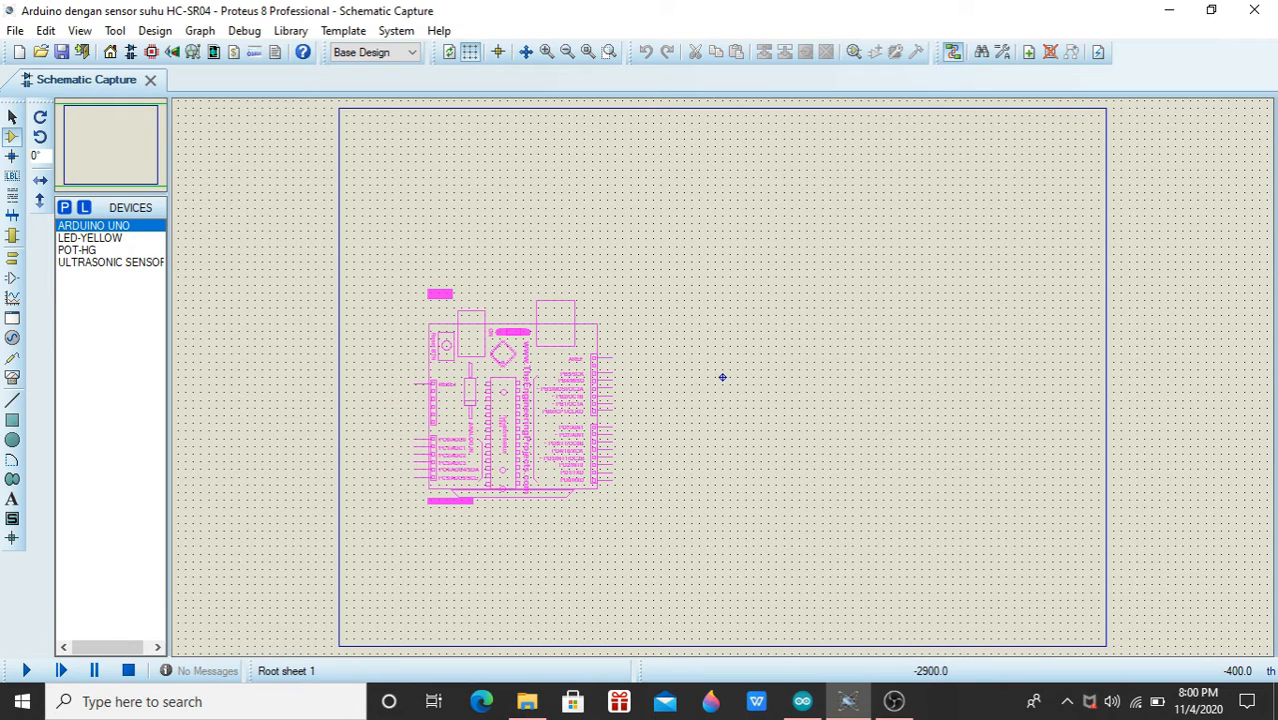
pyautogui.click(467, 398)
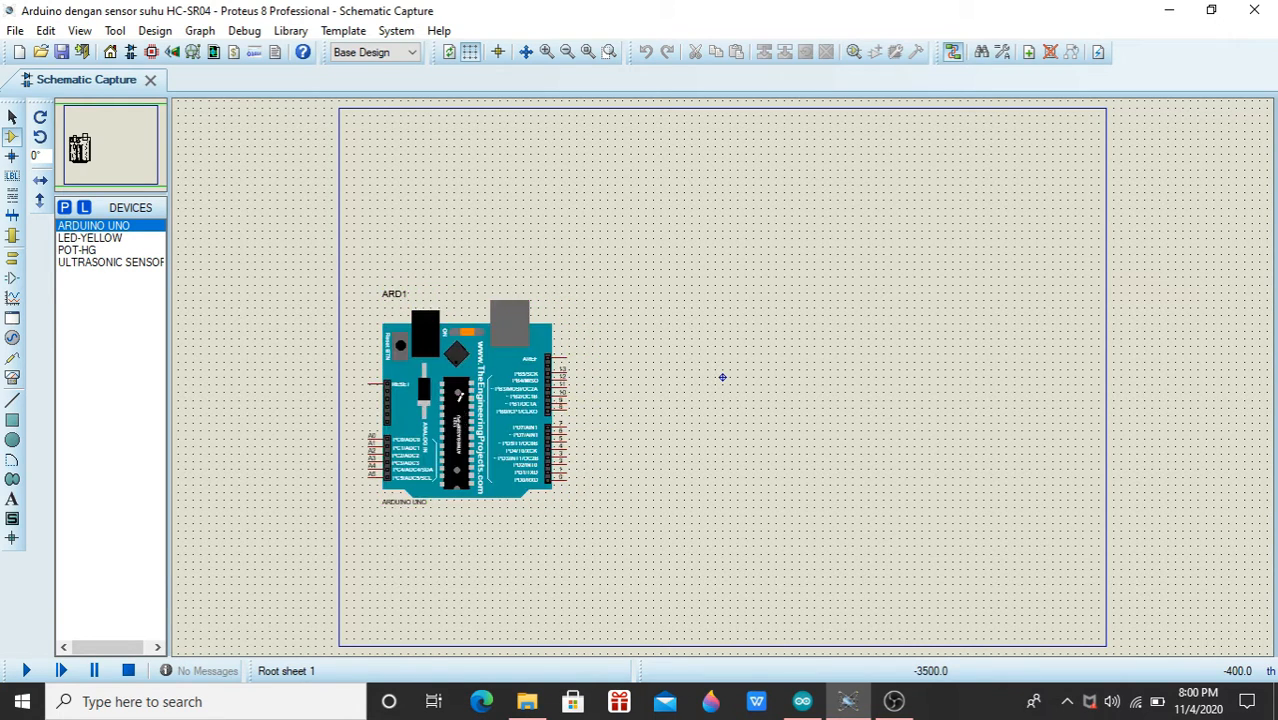
# Place the ULTRASONIC SENSOR in the upper right area of the schematic sheet.
pyautogui.click(127, 262)
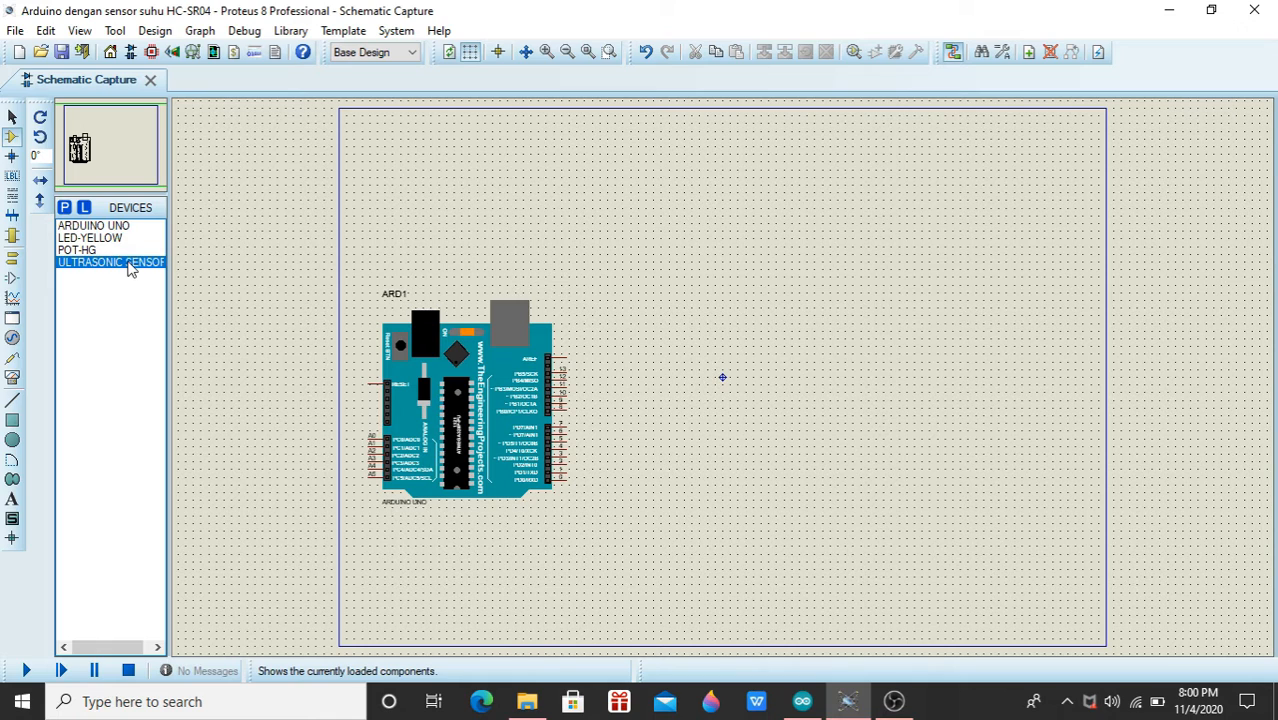
pyautogui.click(940, 245)
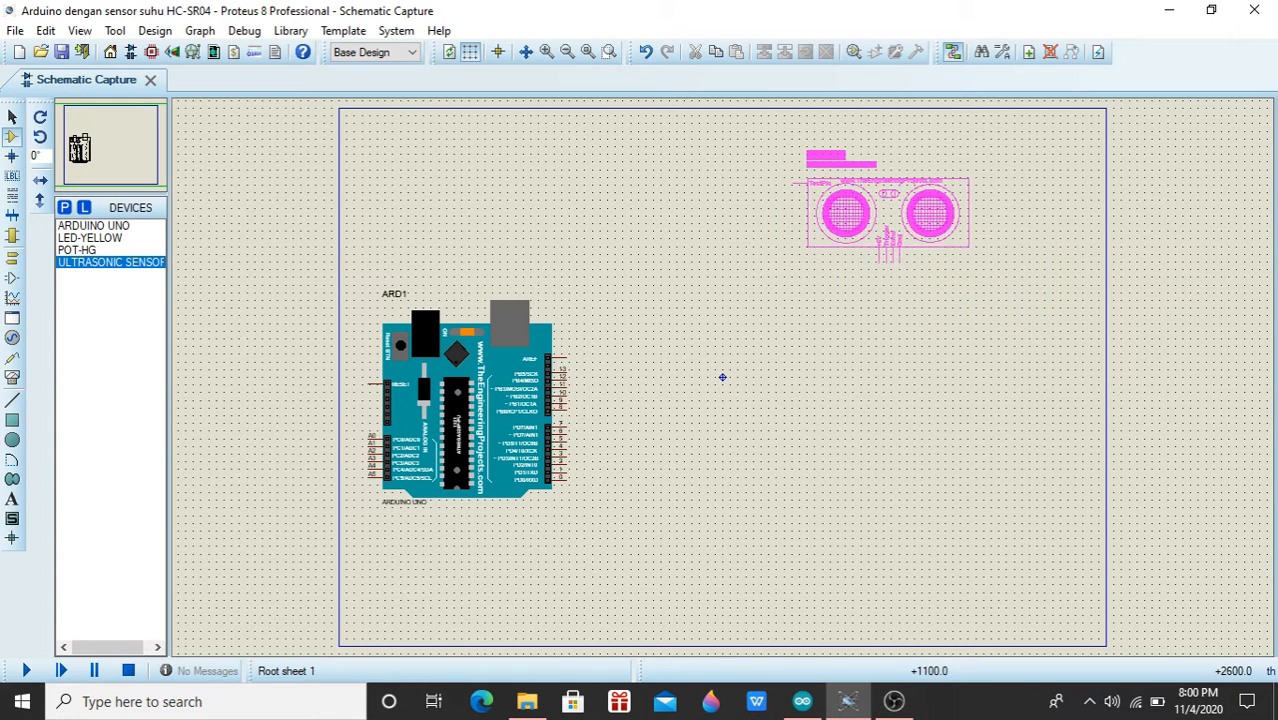
pyautogui.click(910, 205)
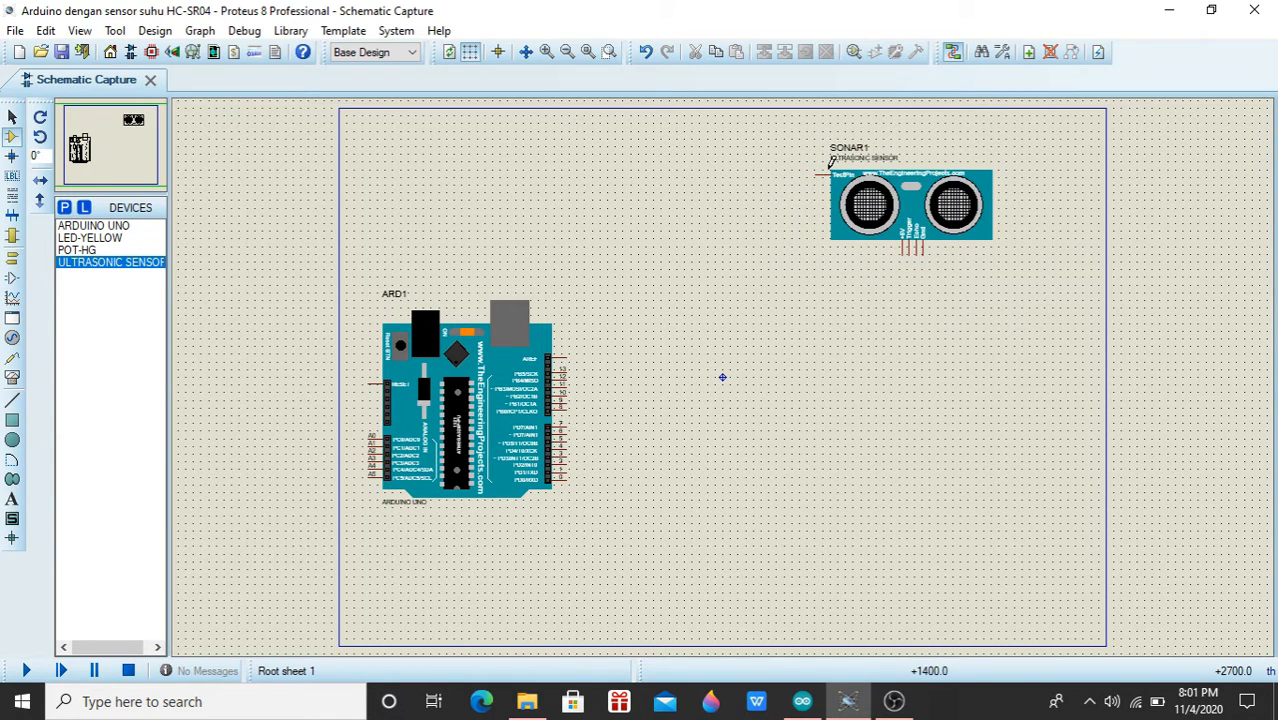
# Place the POT-HG potentiometer above the Arduino board, between it and the ultrasonic sensor.
pyautogui.click(113, 252)
pyautogui.click(601, 236)
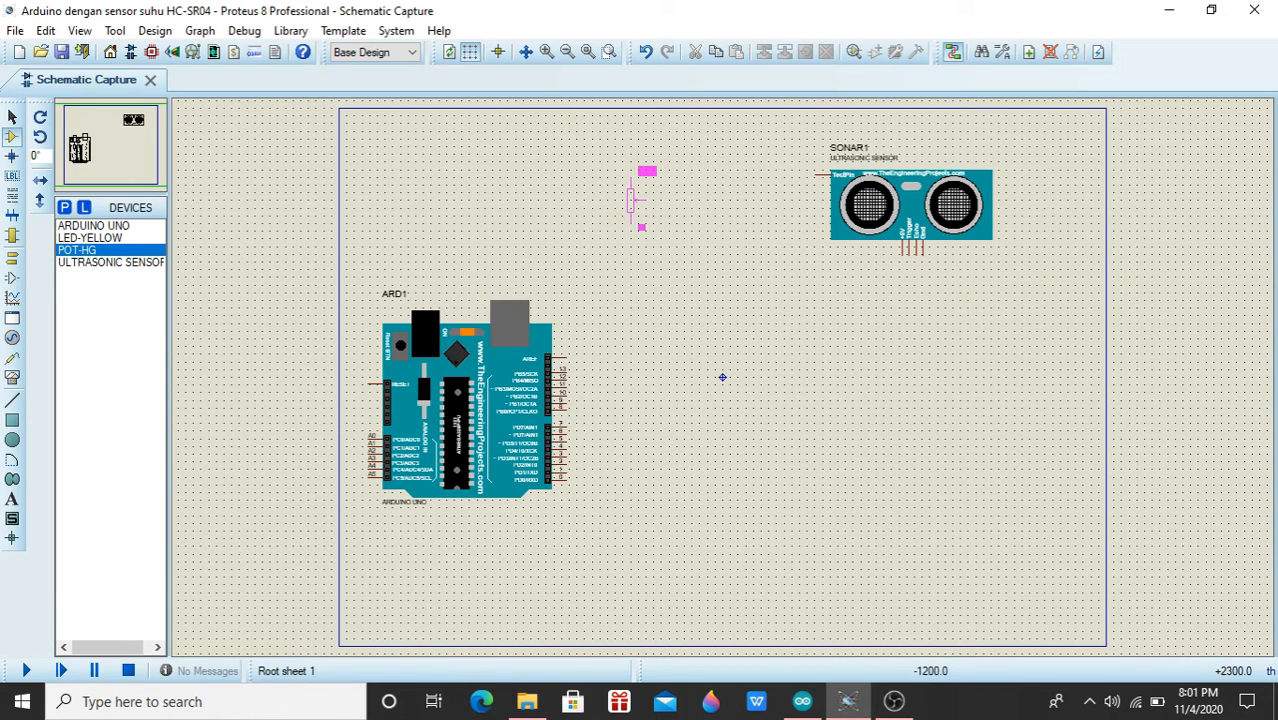
pyautogui.click(633, 199)
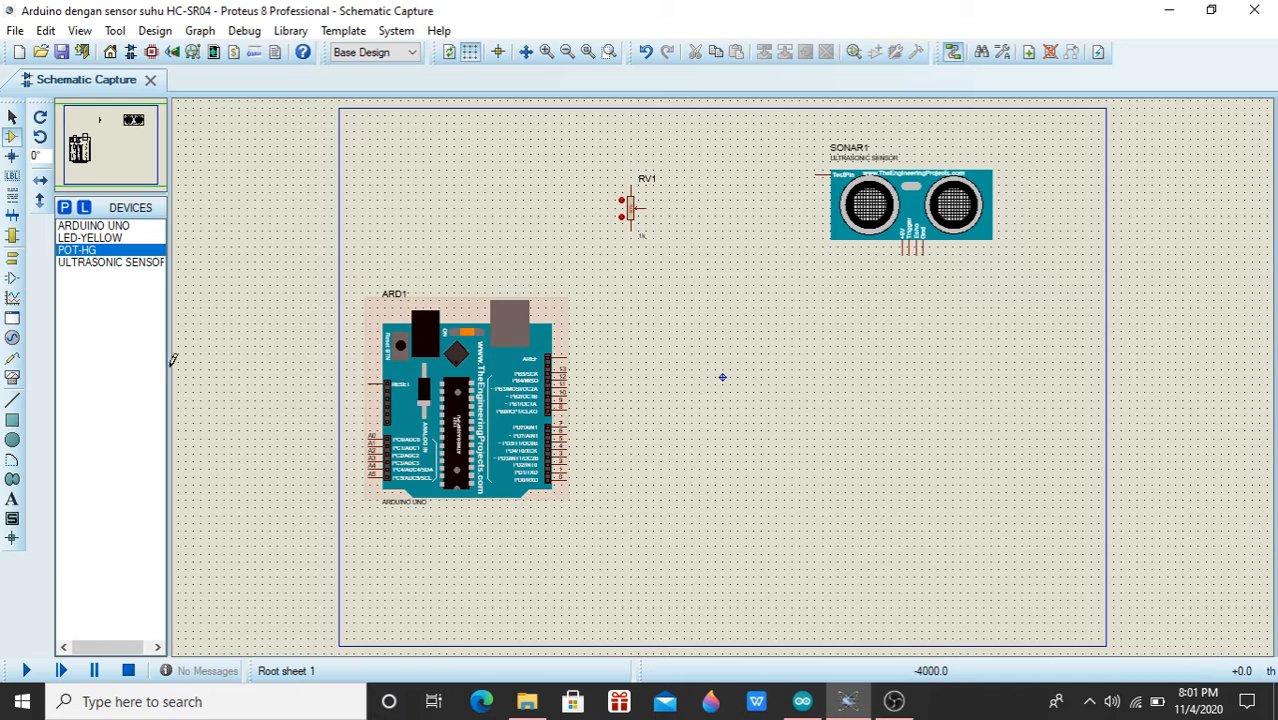
# Place the LED-YELLOW to the right of the Arduino board and rotate it anti-clockwise.
pyautogui.click(102, 240)
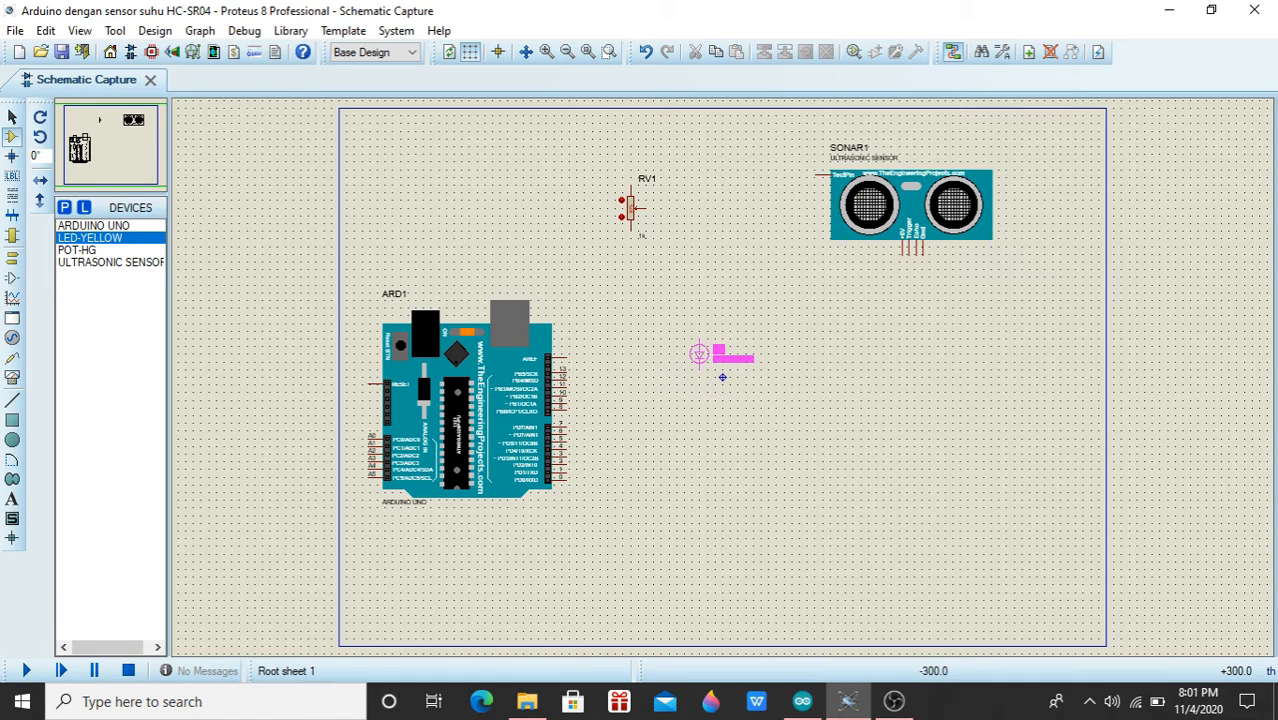
pyautogui.click(684, 355)
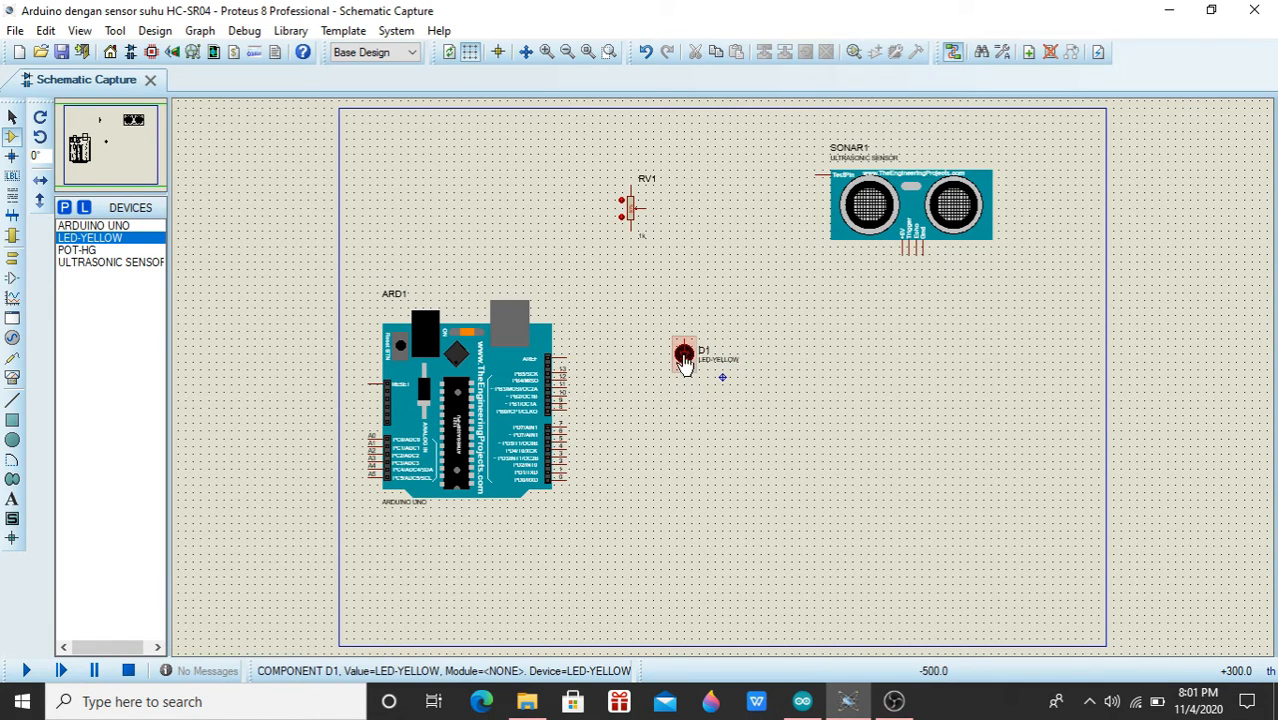
pyautogui.rightClick(684, 360)
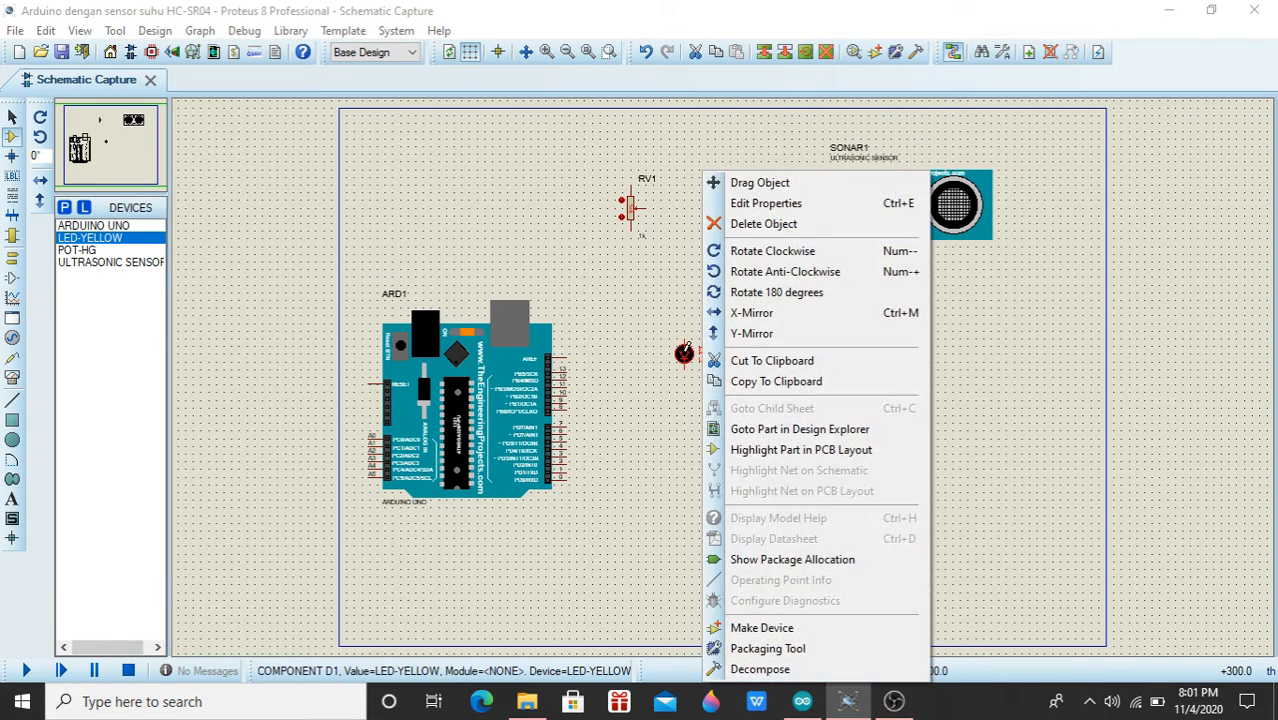
pyautogui.click(752, 274)
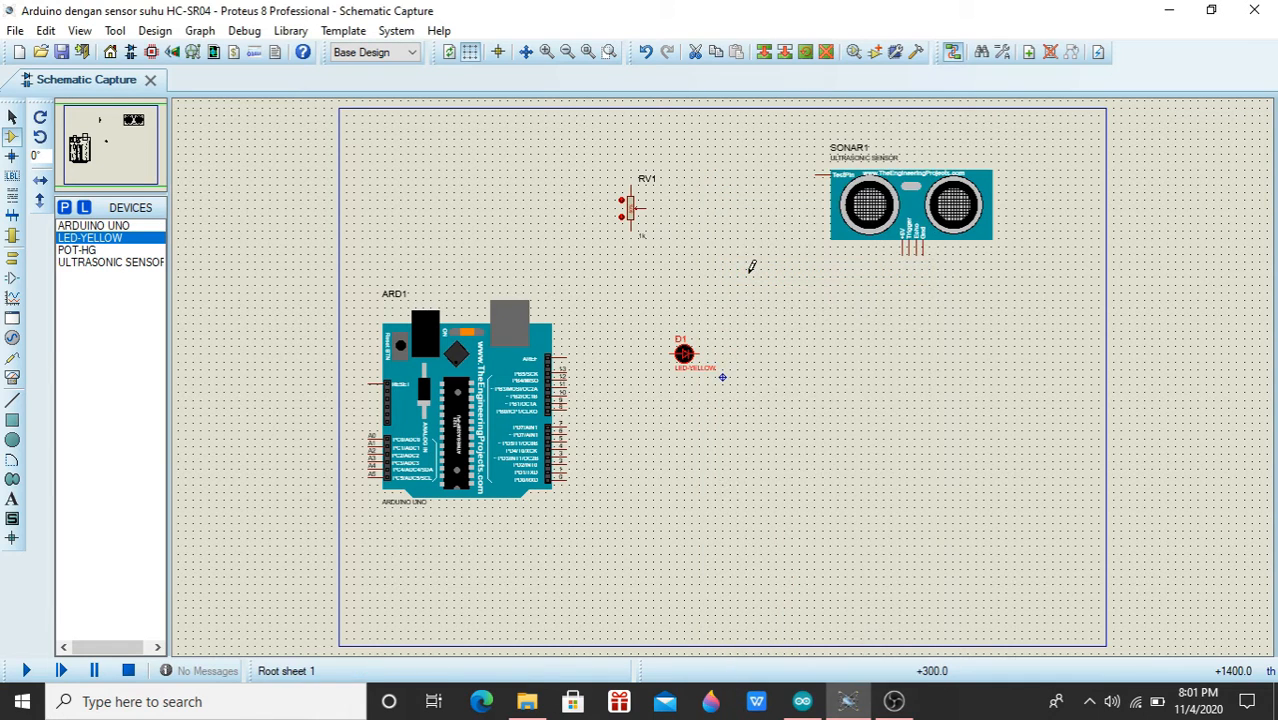
pyautogui.click(789, 343)
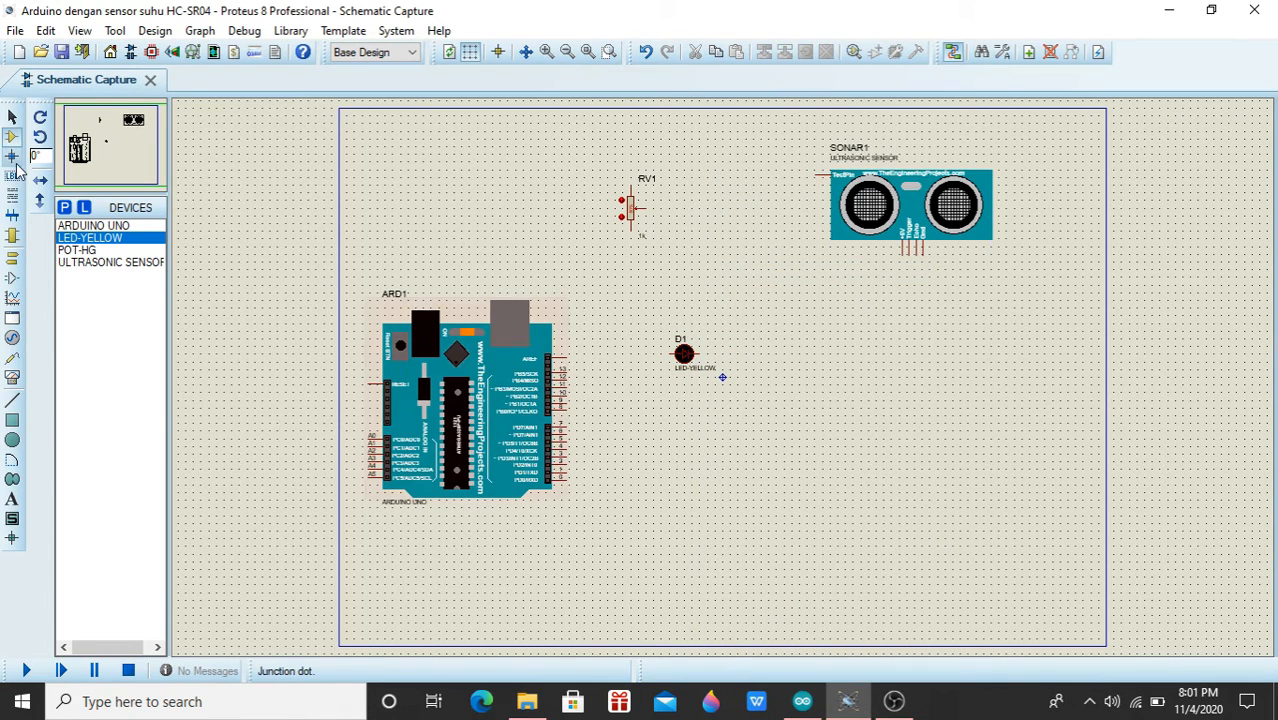
# Place a POWER terminal above the potentiometer, and GROUND terminals below the potentiometer and below right of the LED.
pyautogui.click(12, 256)
pyautogui.click(96, 275)
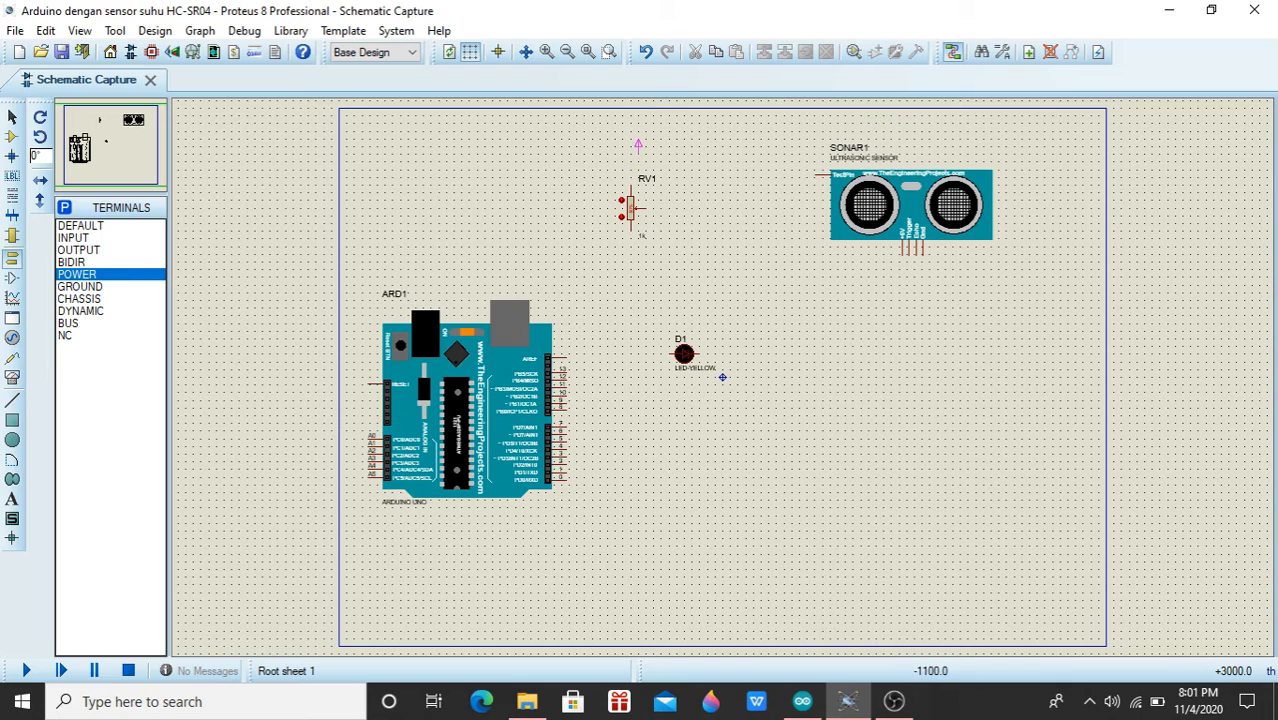
pyautogui.click(80, 286)
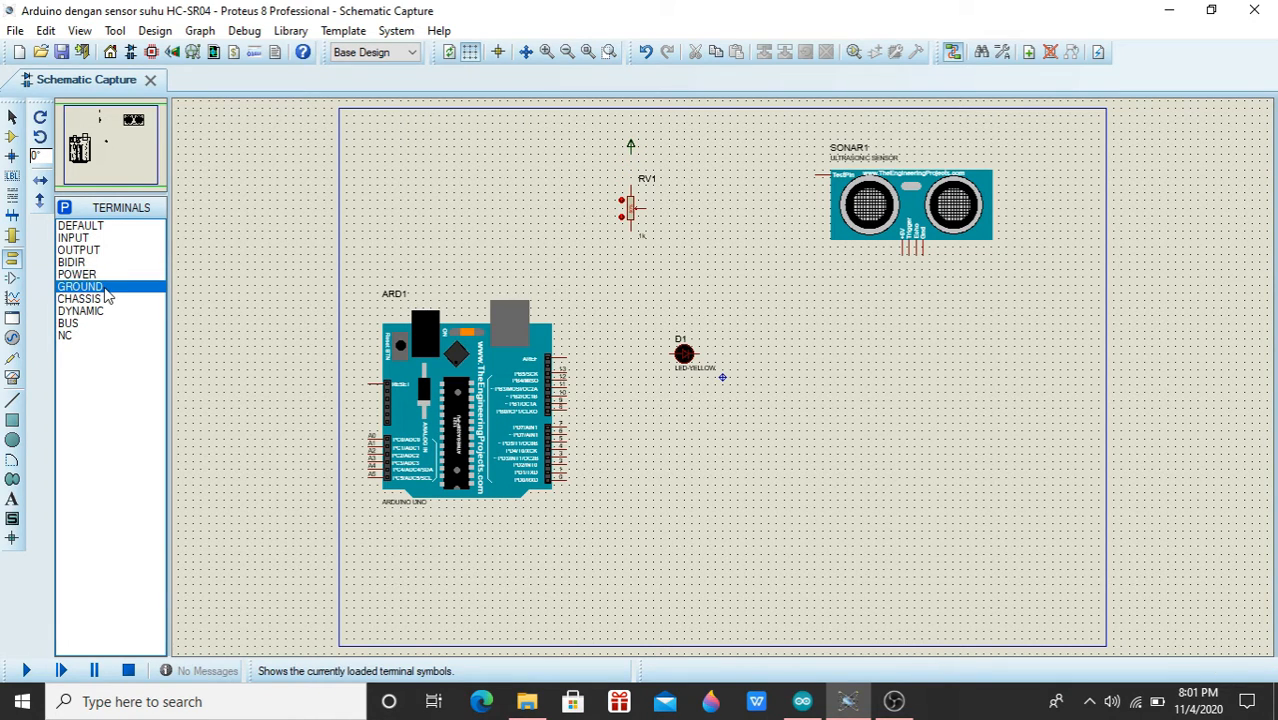
pyautogui.click(631, 262)
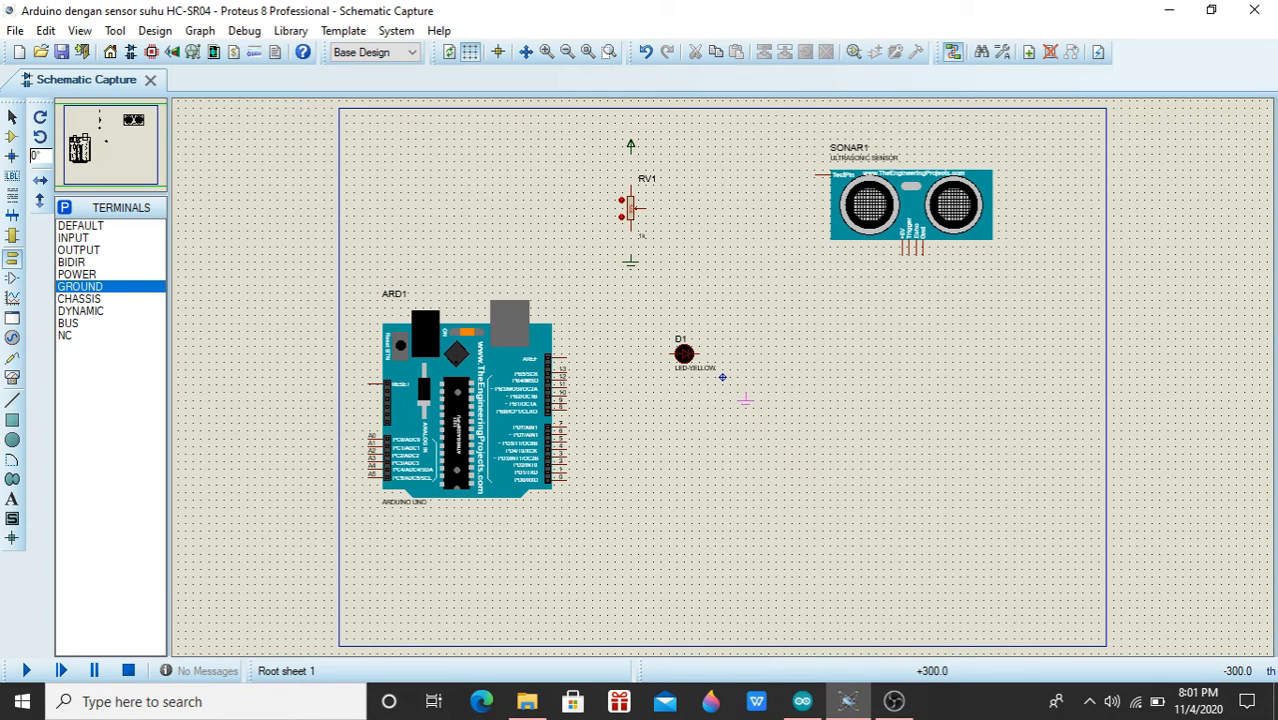
pyautogui.click(745, 400)
pyautogui.click(12, 337)
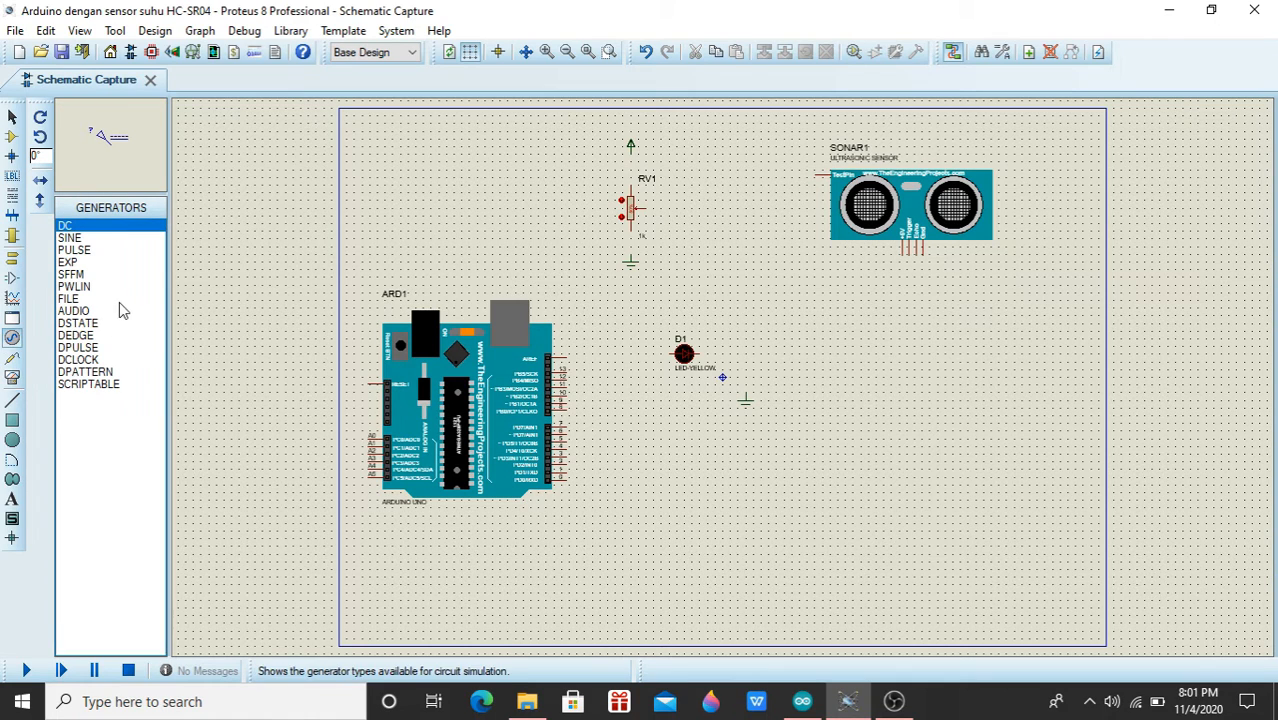
pyautogui.click(14, 360)
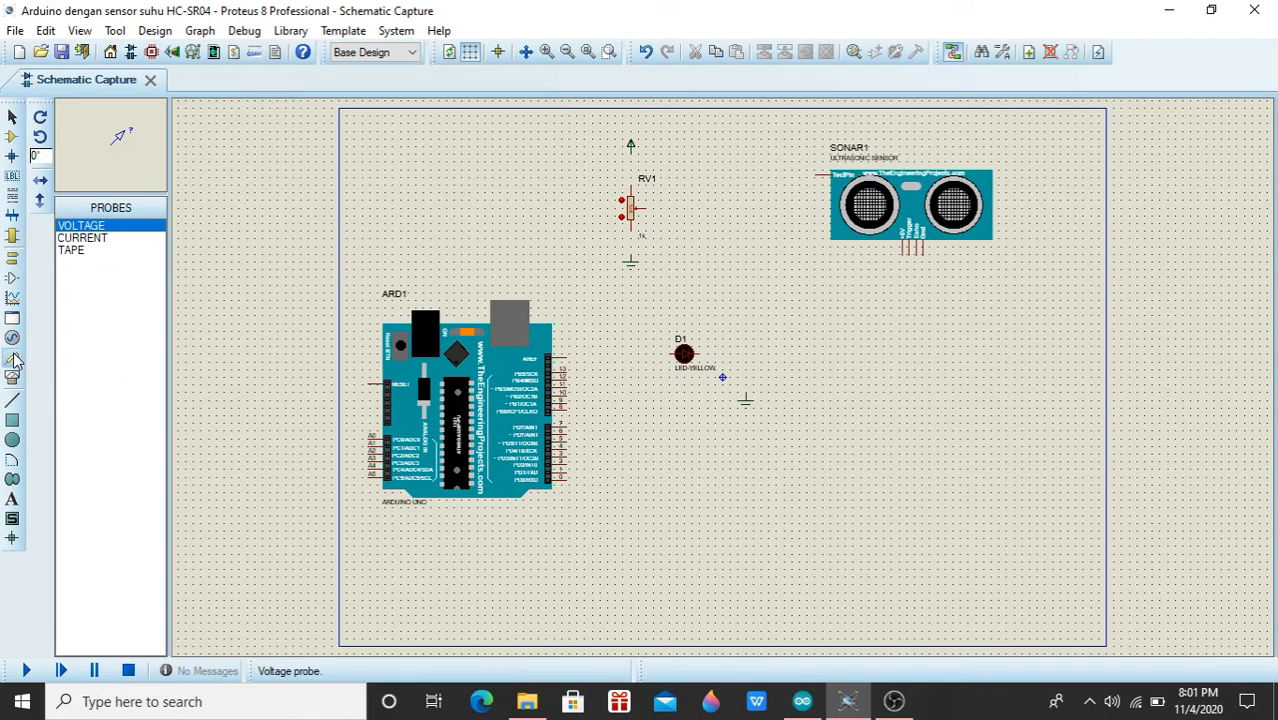
pyautogui.click(13, 377)
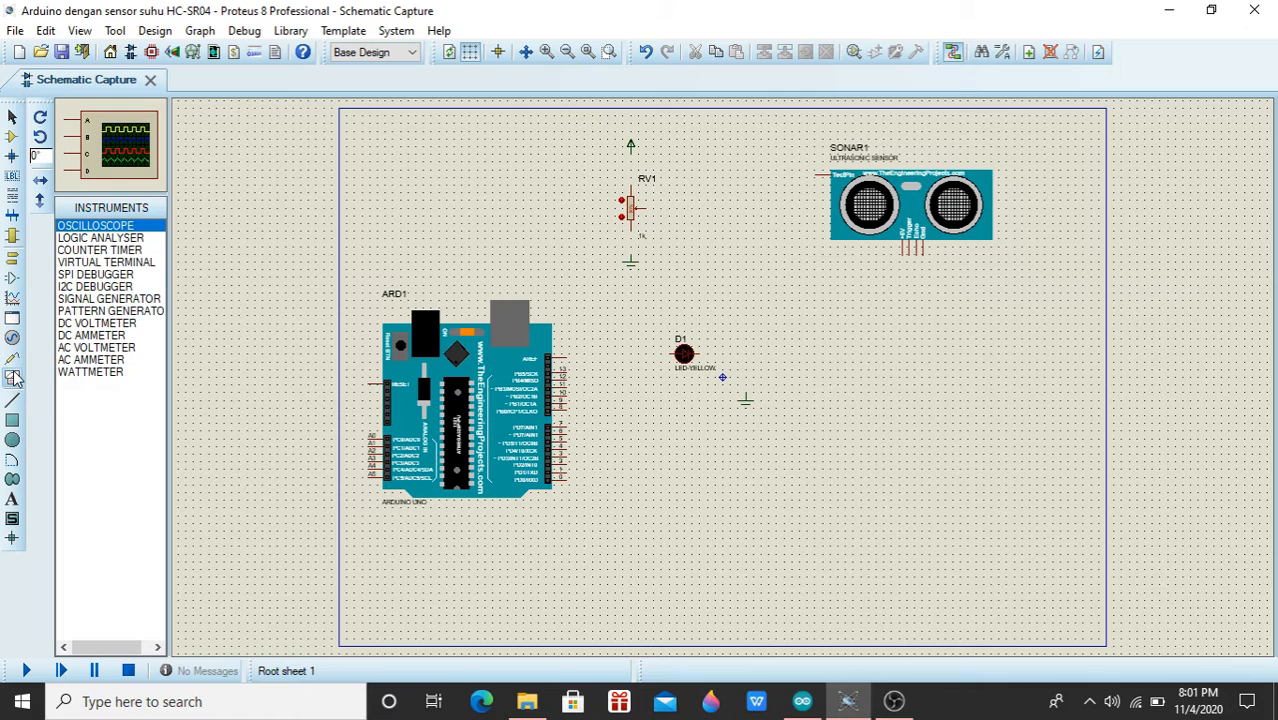
pyautogui.click(95, 274)
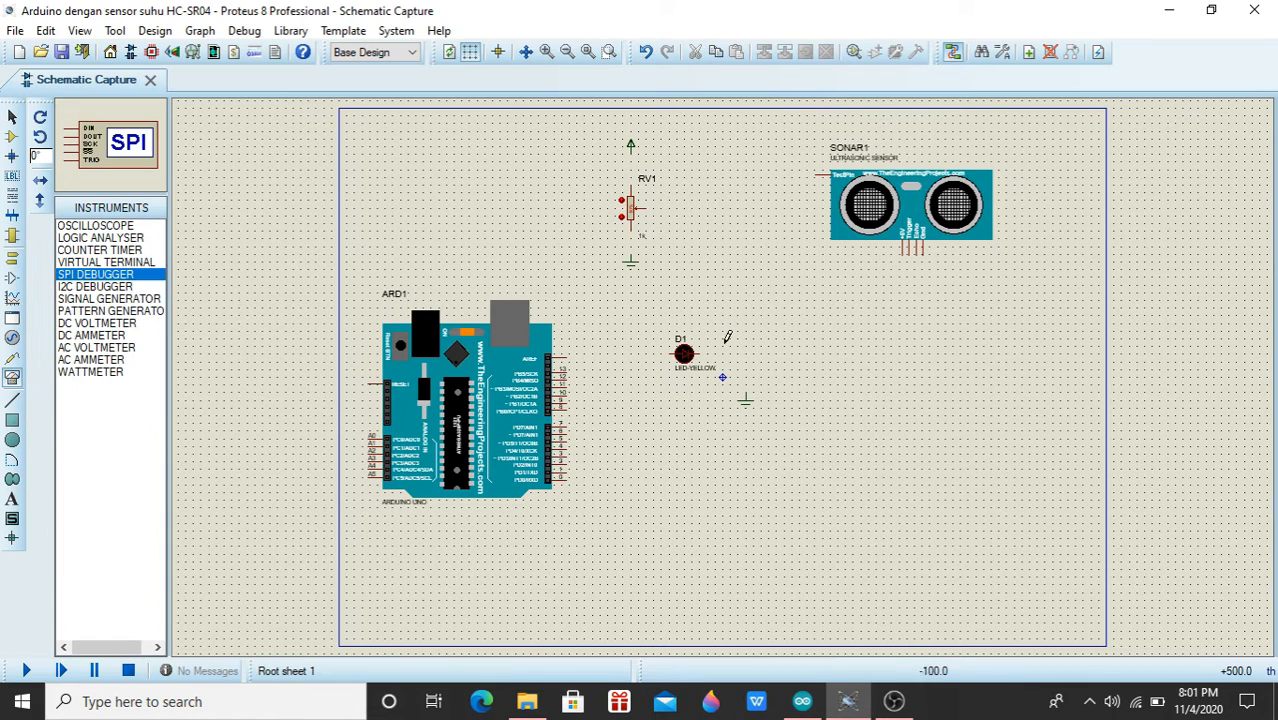
pyautogui.click(976, 395)
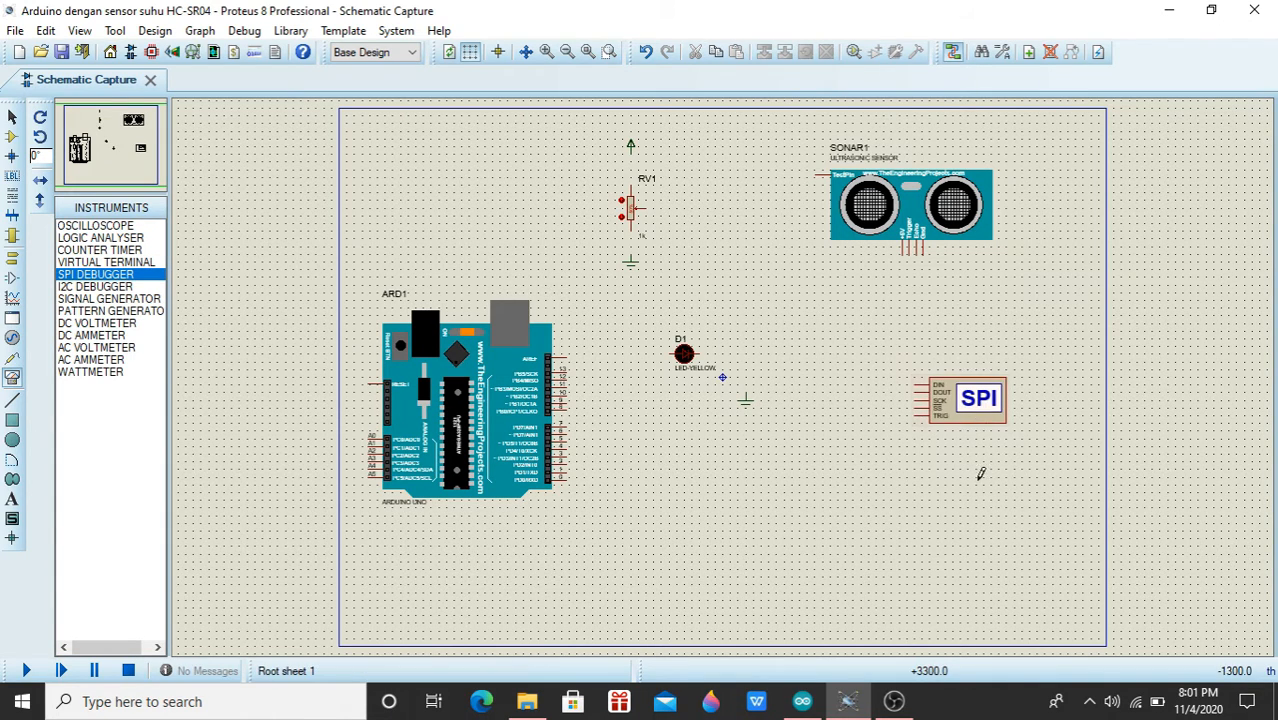
pyautogui.rightClick(998, 395)
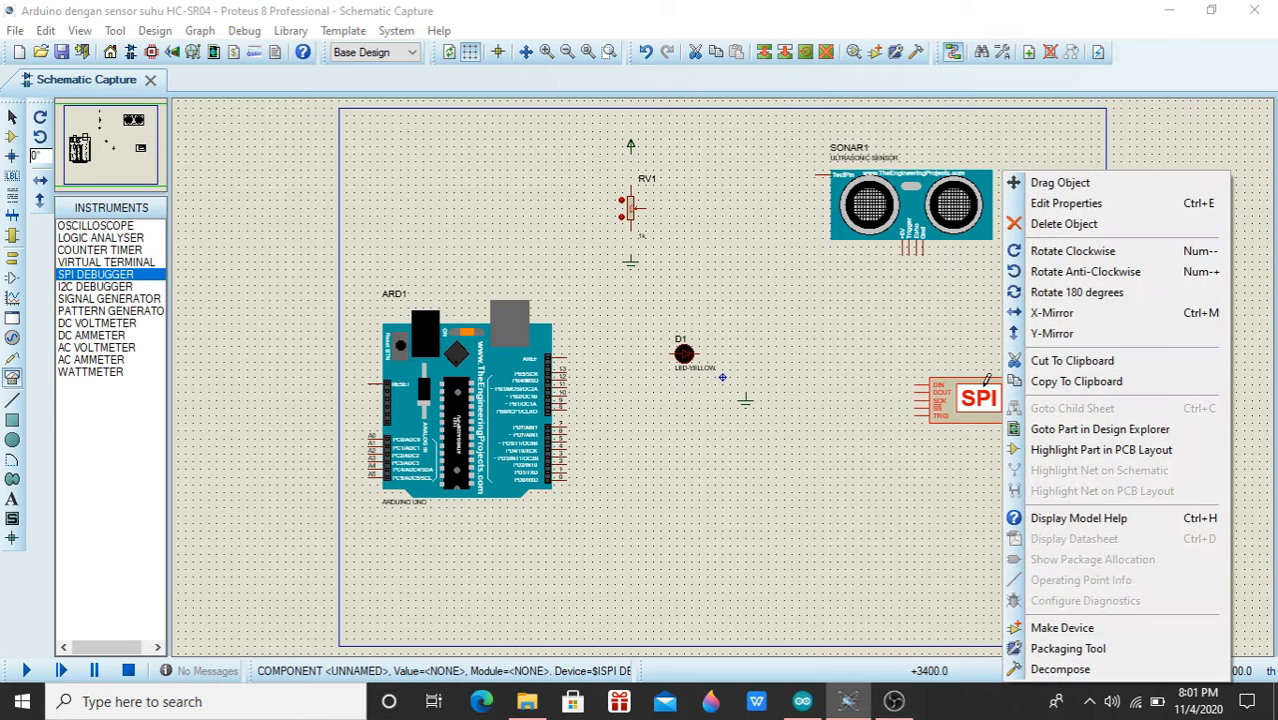
pyautogui.click(1068, 225)
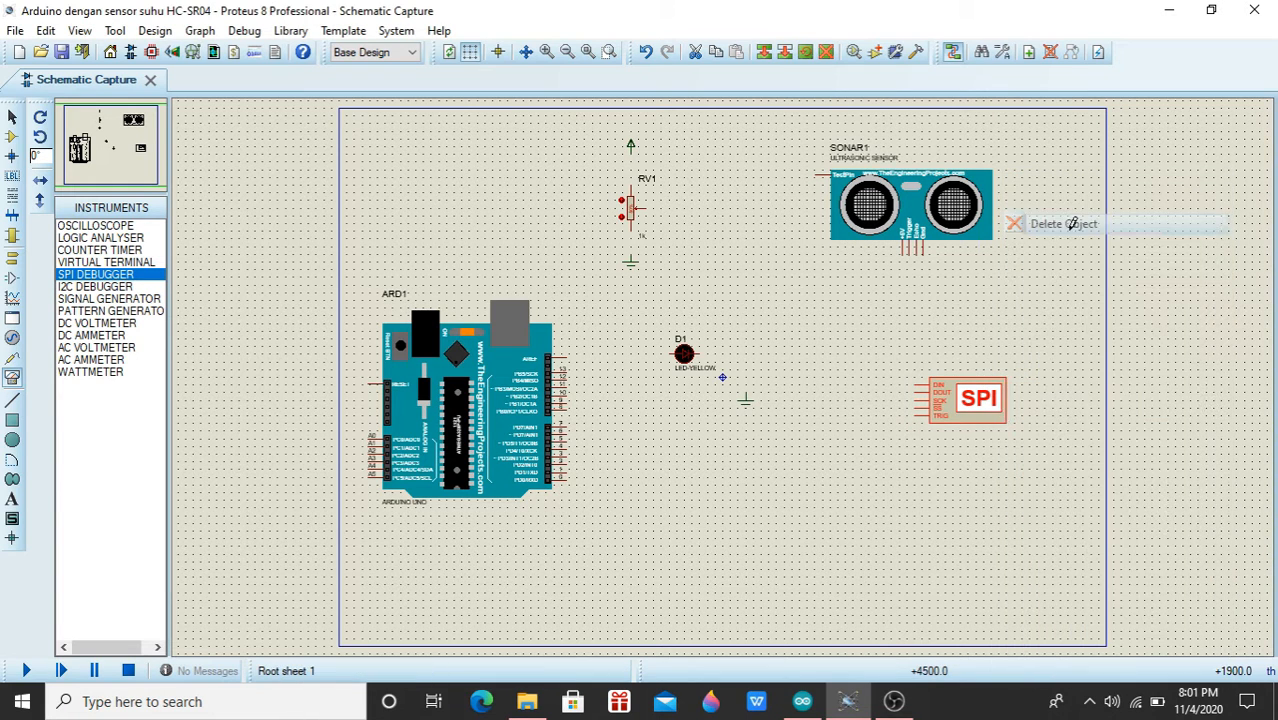
# Place a VIRTUAL TERMINAL in the lower right area of the sheet and a DC VOLTMETER between the potentiometer and the ultrasonic sensor.
pyautogui.click(140, 262)
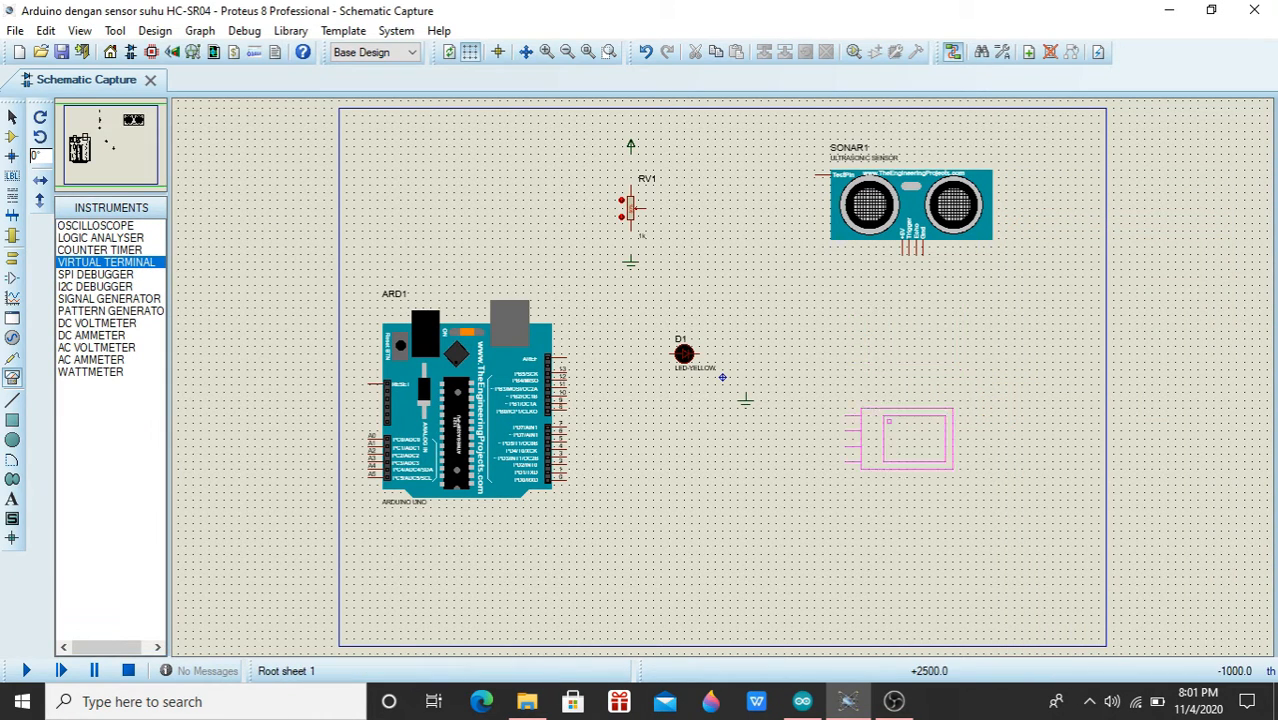
pyautogui.click(921, 469)
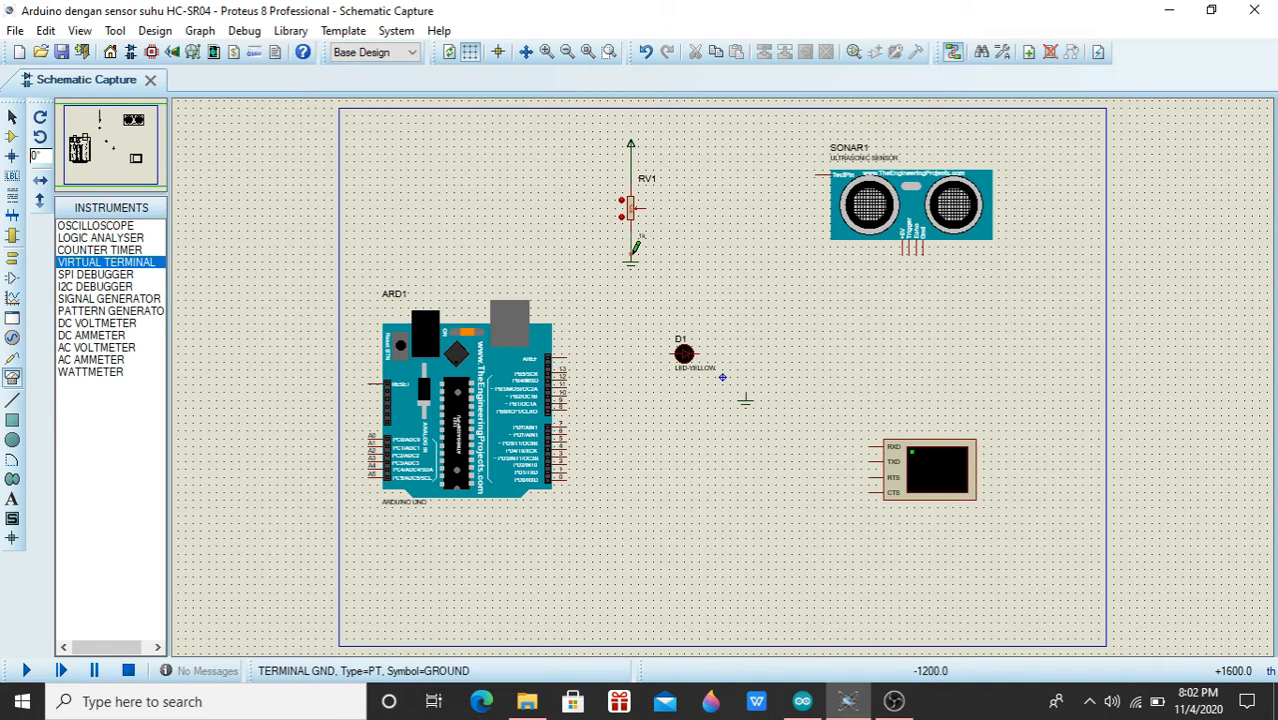
pyautogui.click(96, 323)
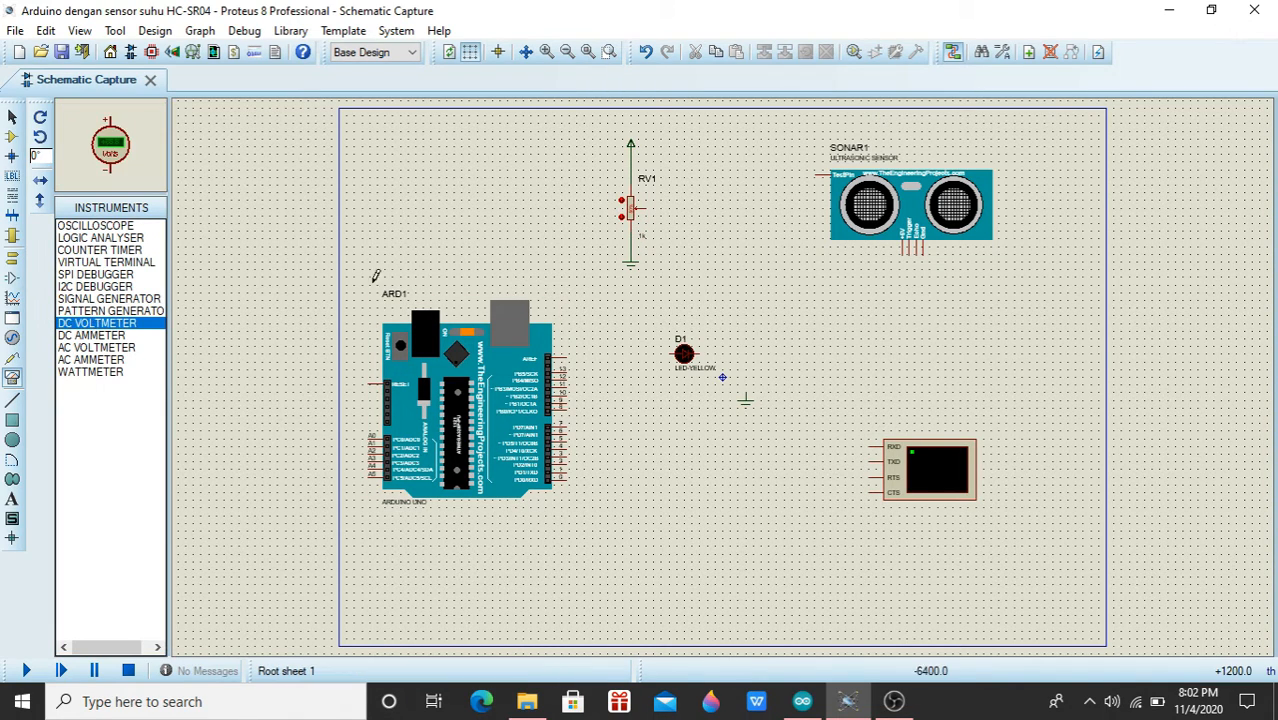
pyautogui.click(731, 252)
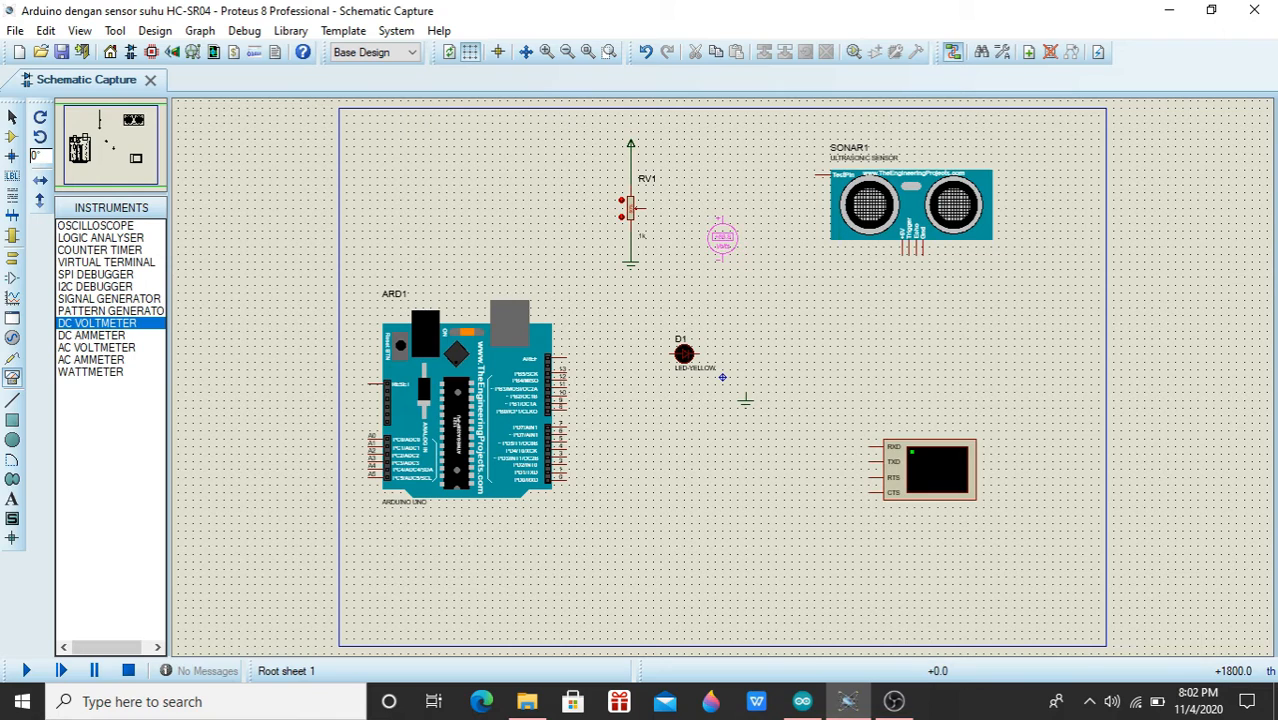
pyautogui.click(722, 242)
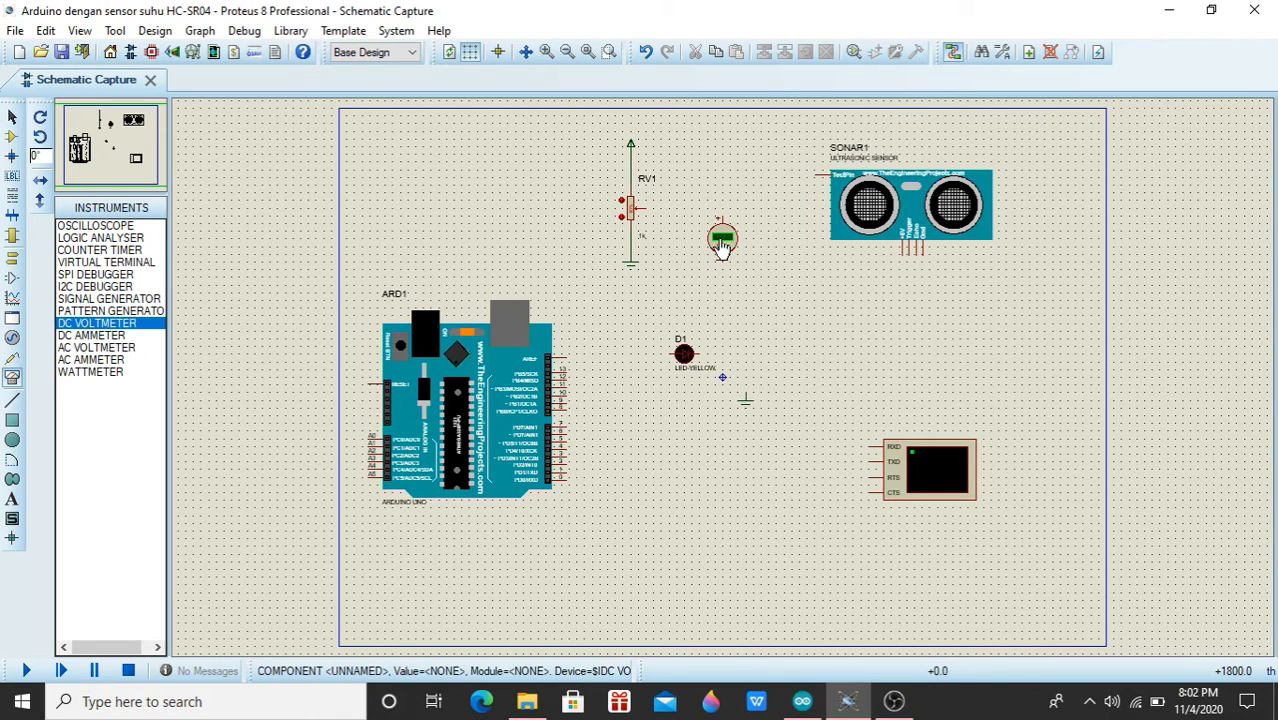
# Wire the ultrasonic sensor's TestPin to the potentiometer's wiper and connect the voltmeter's positive terminal to that wire.
pyautogui.click(804, 178)
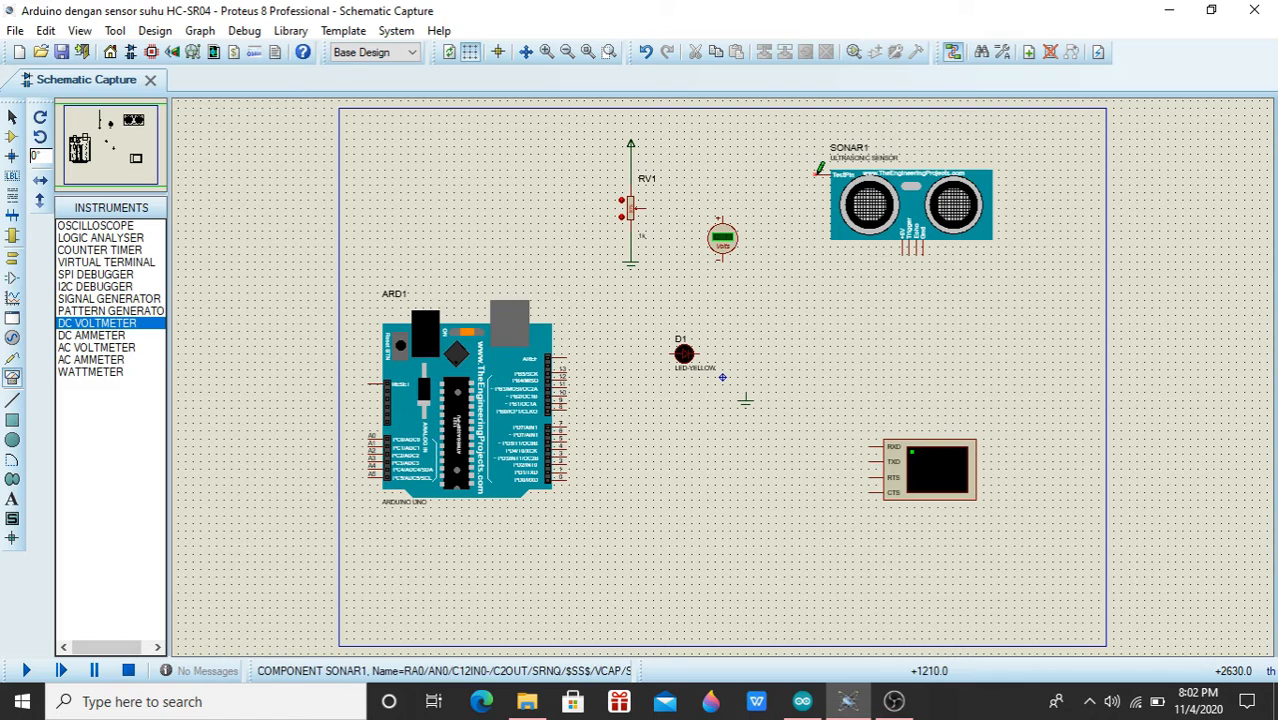
pyautogui.click(652, 202)
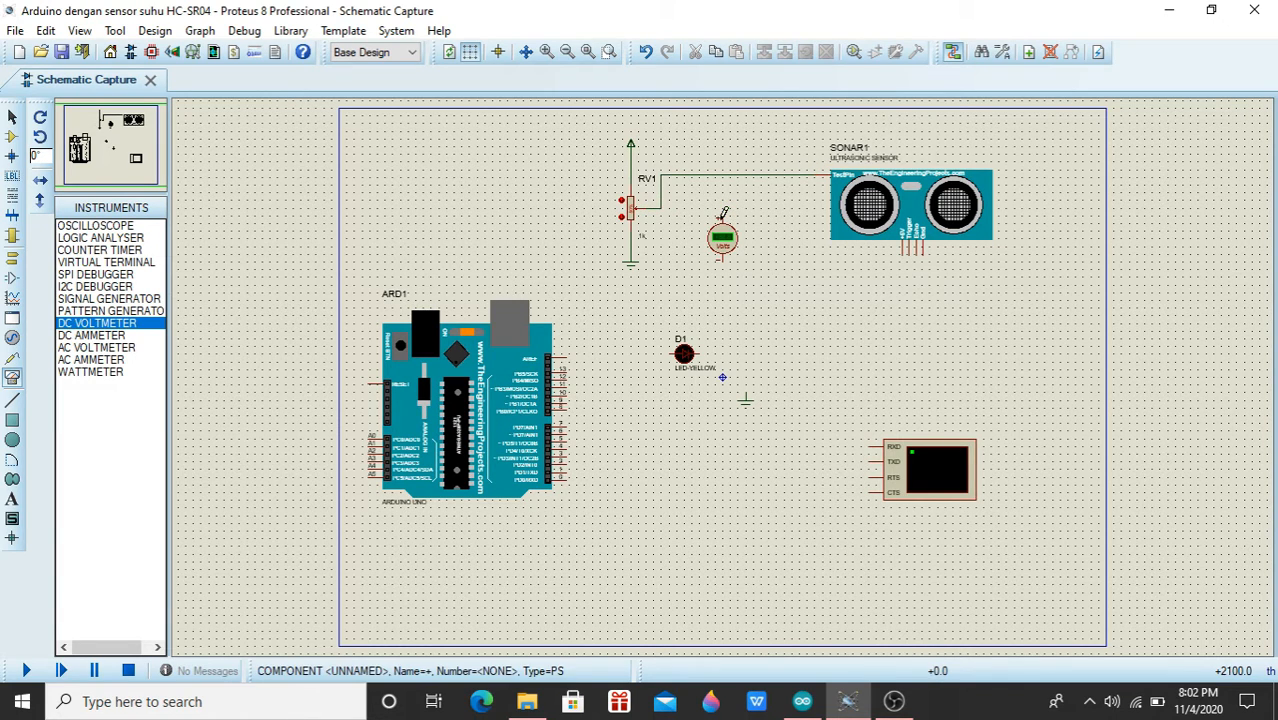
pyautogui.click(722, 213)
pyautogui.click(722, 178)
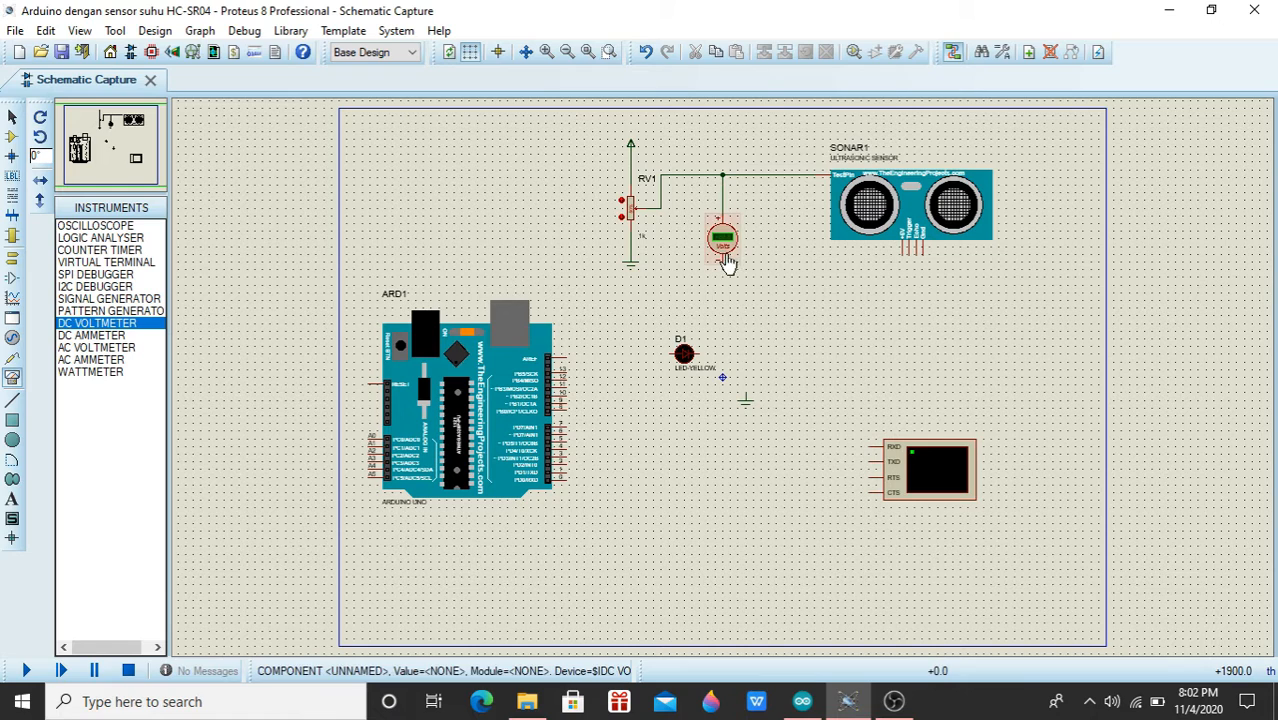
# Move the potentiometer's ground terminal slightly lower and wire the voltmeter's negative terminal to the ground connection.
pyautogui.click(634, 272)
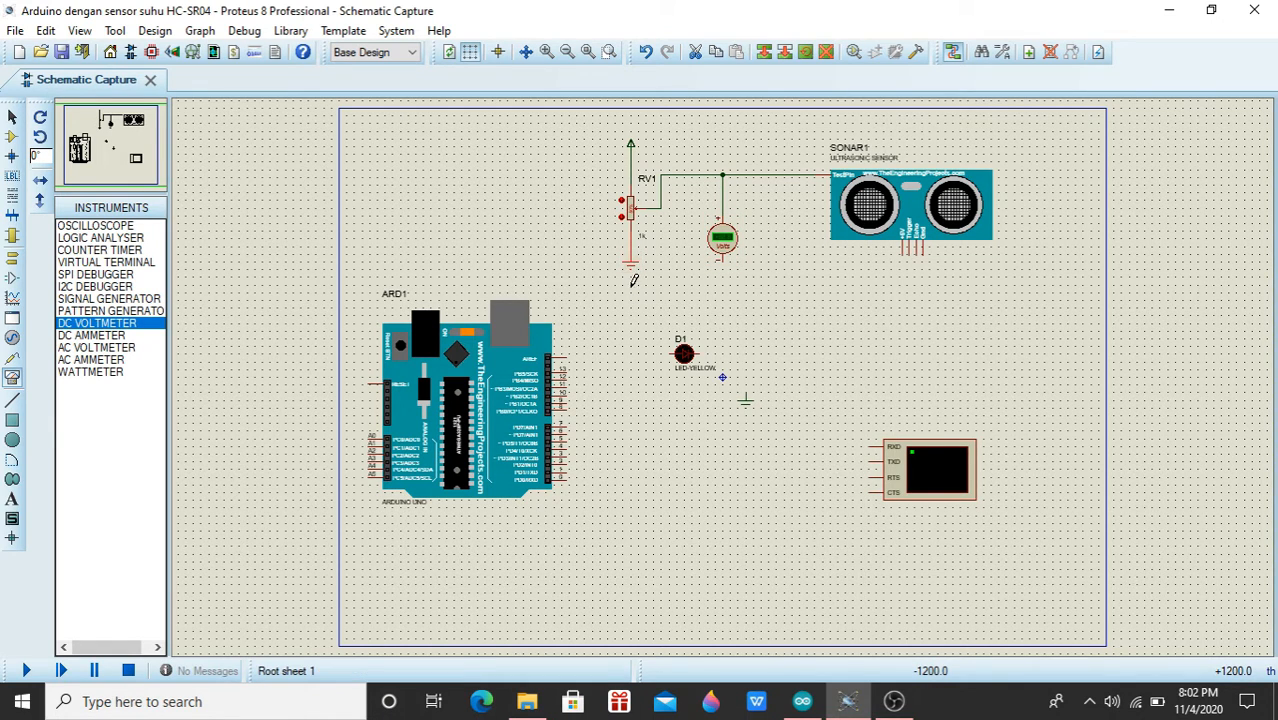
pyautogui.click(724, 257)
pyautogui.click(631, 262)
# Wire one side of the yellow LED to Arduino pin 13 and the other side to its ground terminal.
pyautogui.click(621, 358)
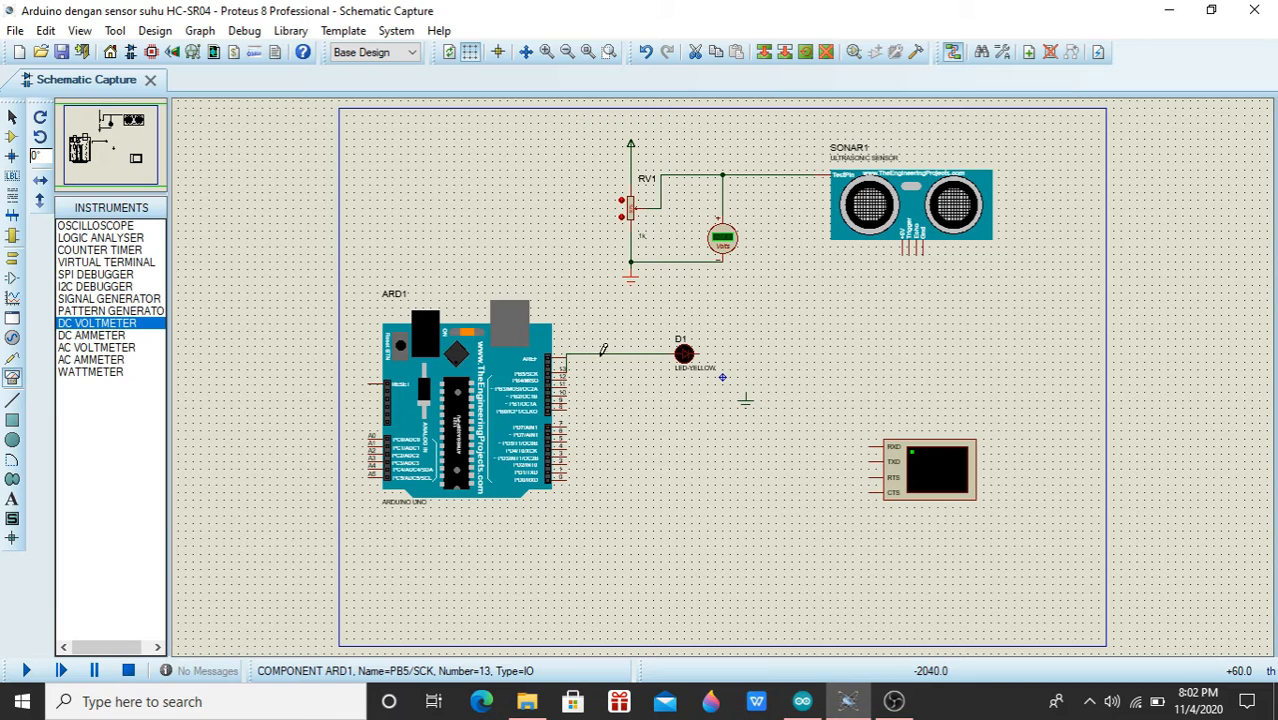
pyautogui.click(704, 351)
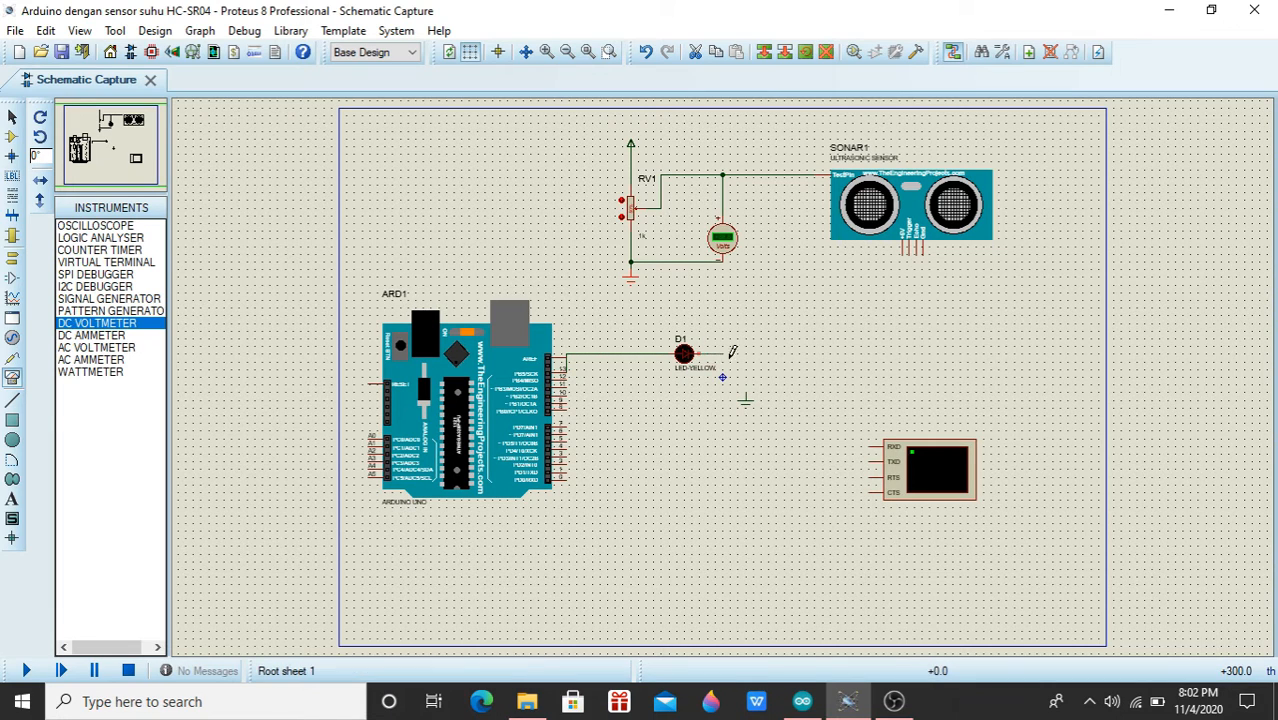
pyautogui.click(747, 391)
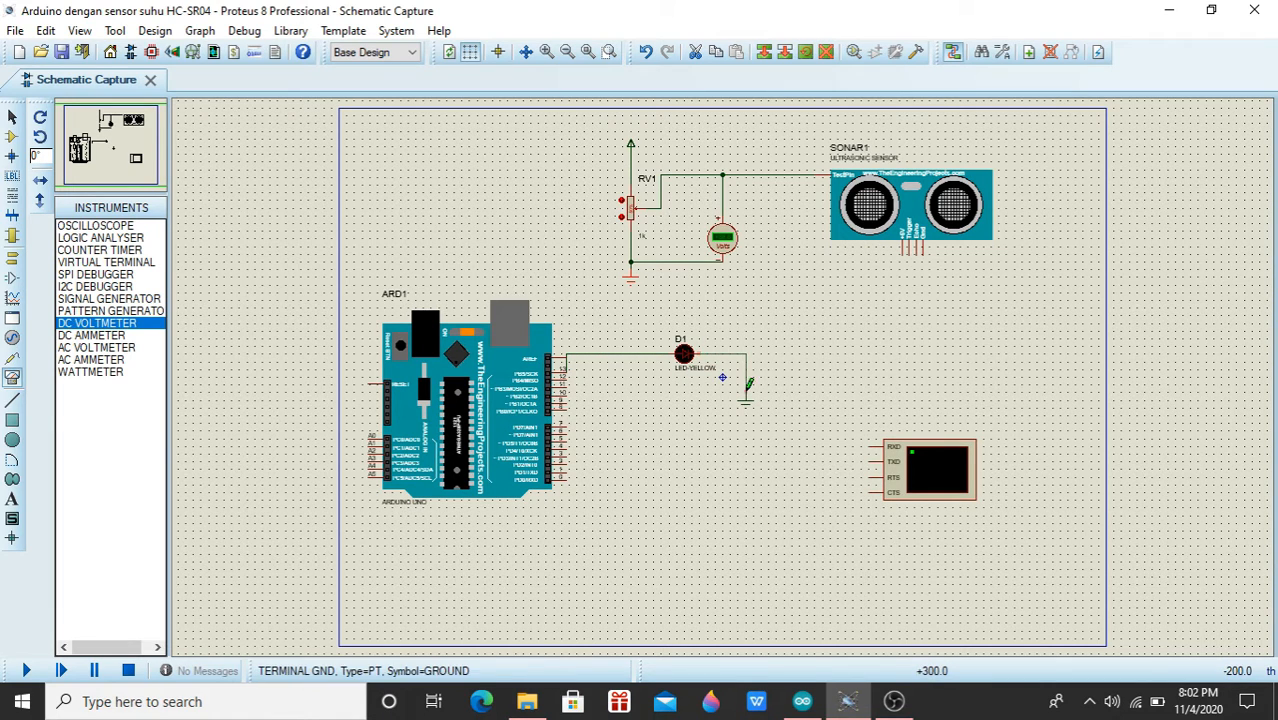
# Wire the virtual terminal's RXD to Arduino pin 1 (TXD) and its TXD to Arduino pin 0 (RXD).
pyautogui.click(870, 445)
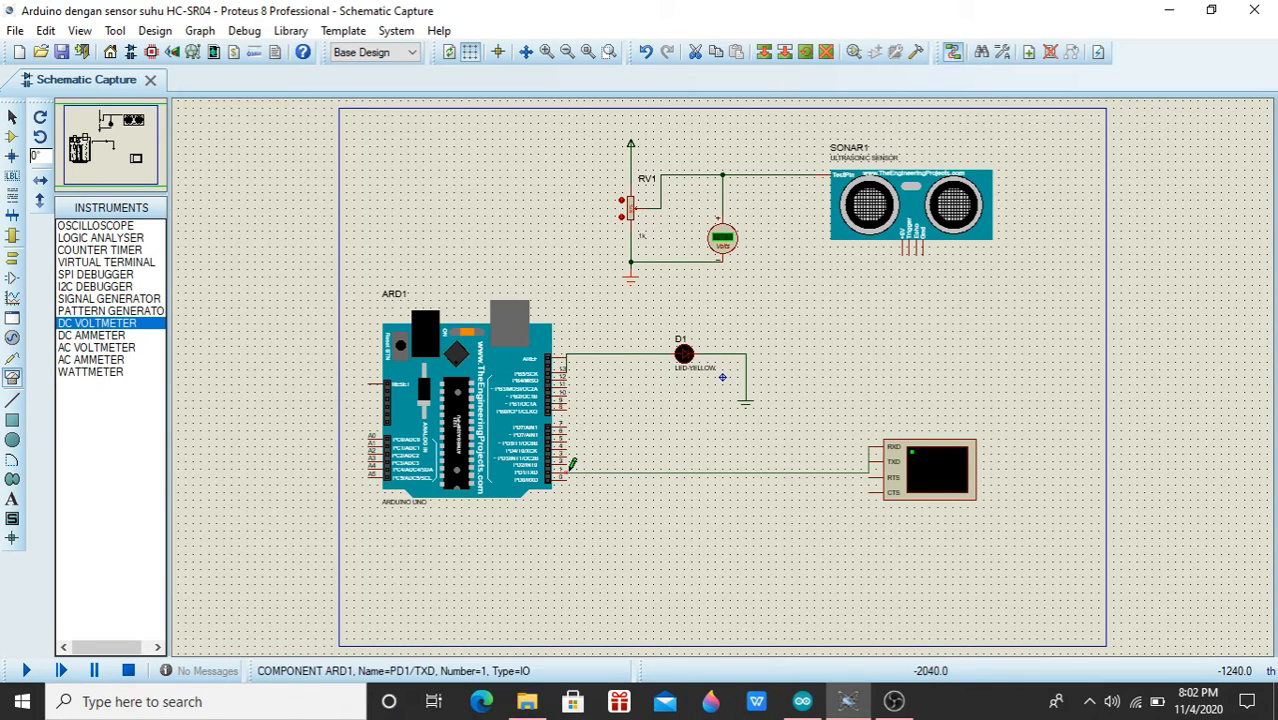
pyautogui.click(653, 447)
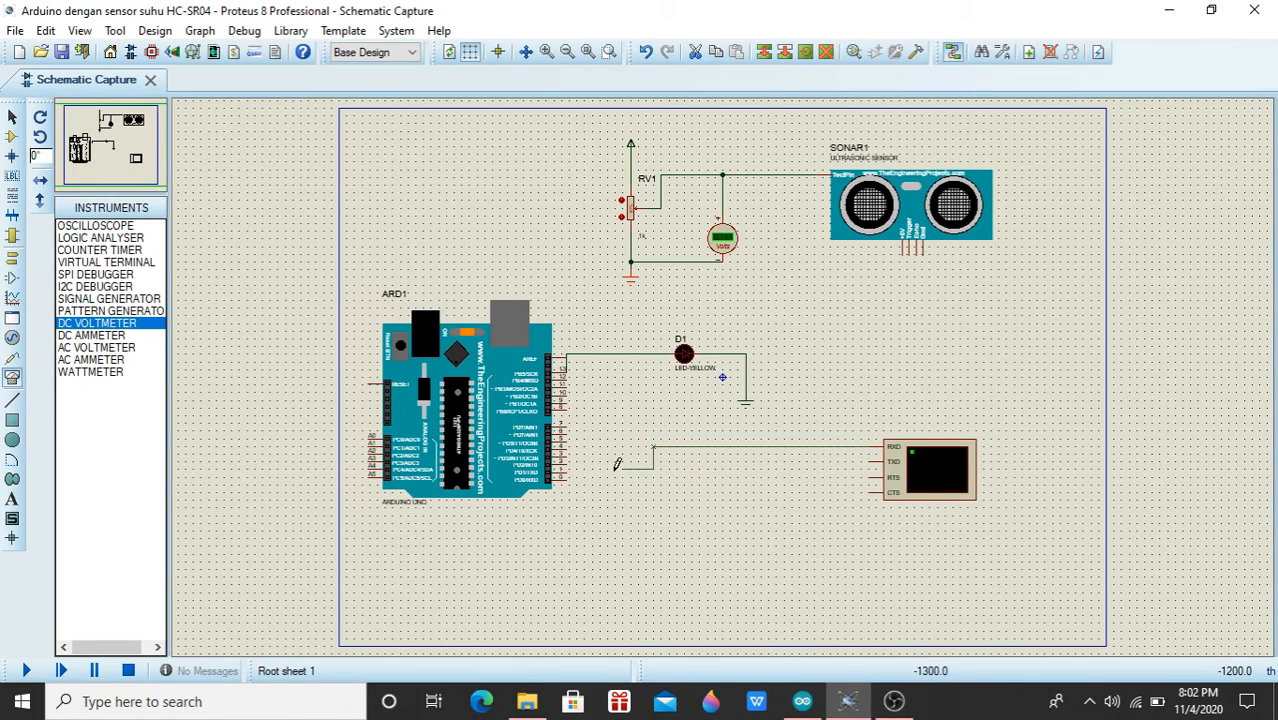
pyautogui.click(566, 472)
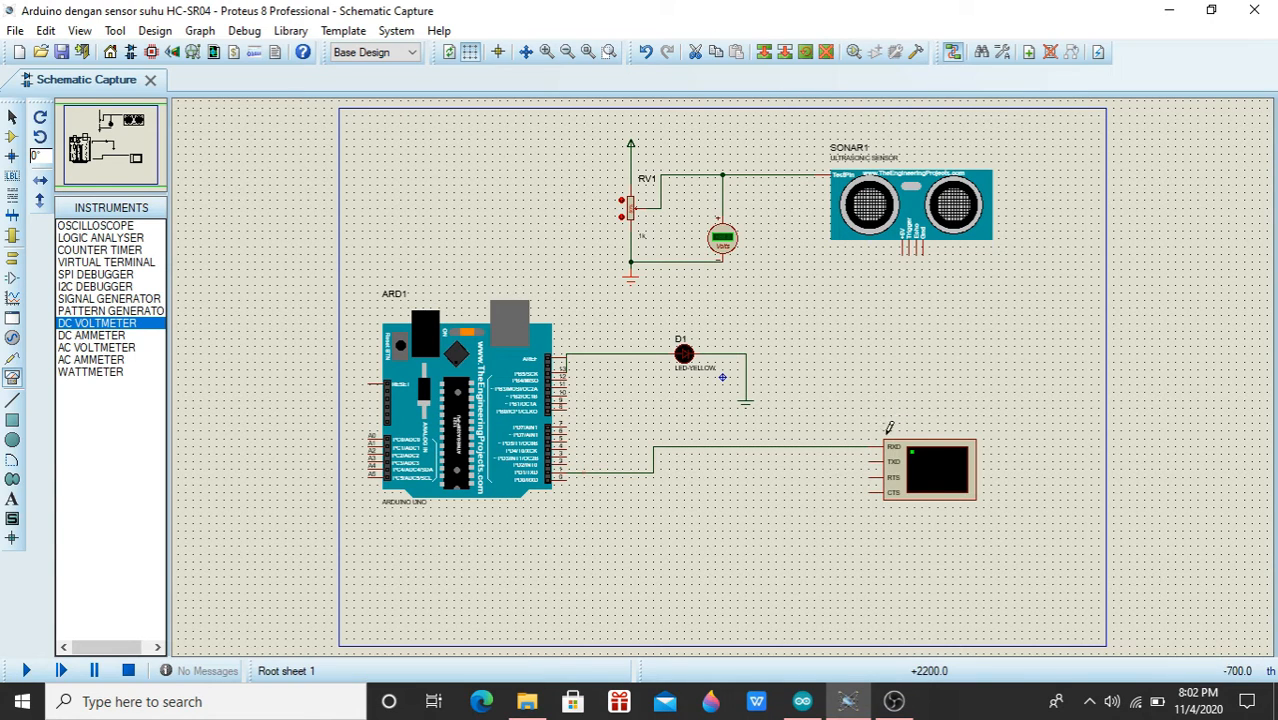
pyautogui.click(866, 461)
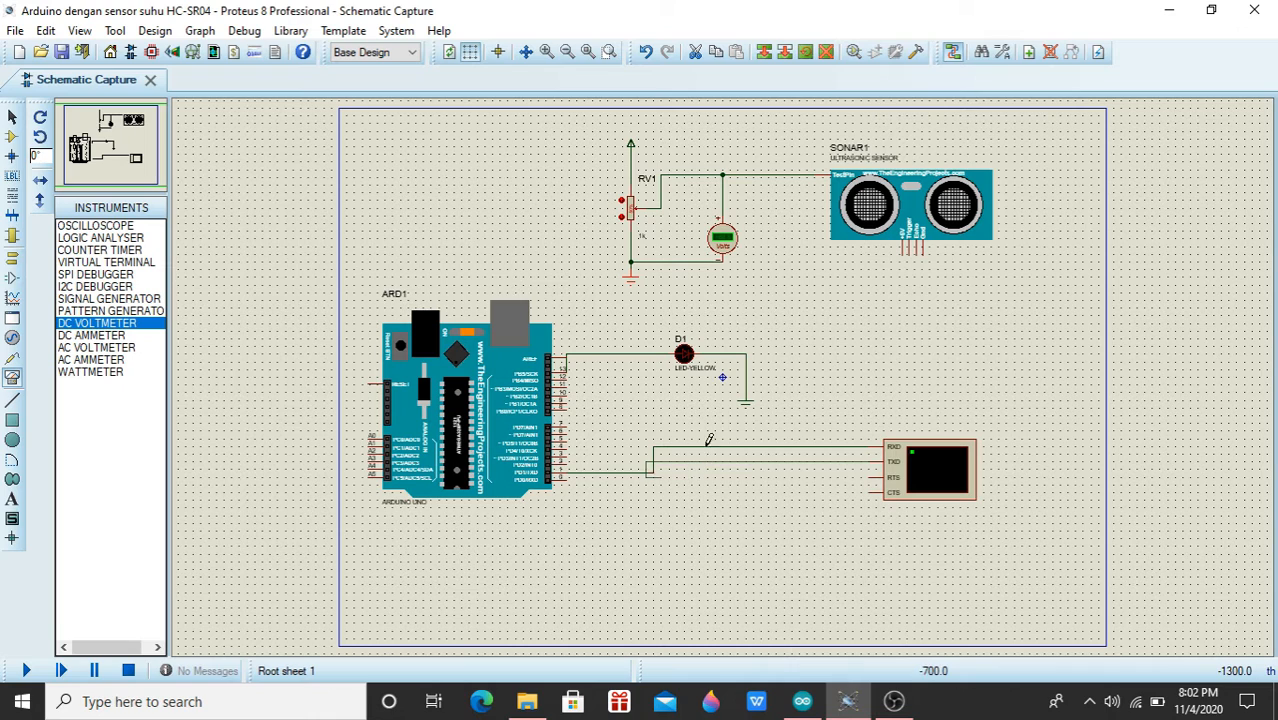
pyautogui.click(676, 475)
pyautogui.click(568, 472)
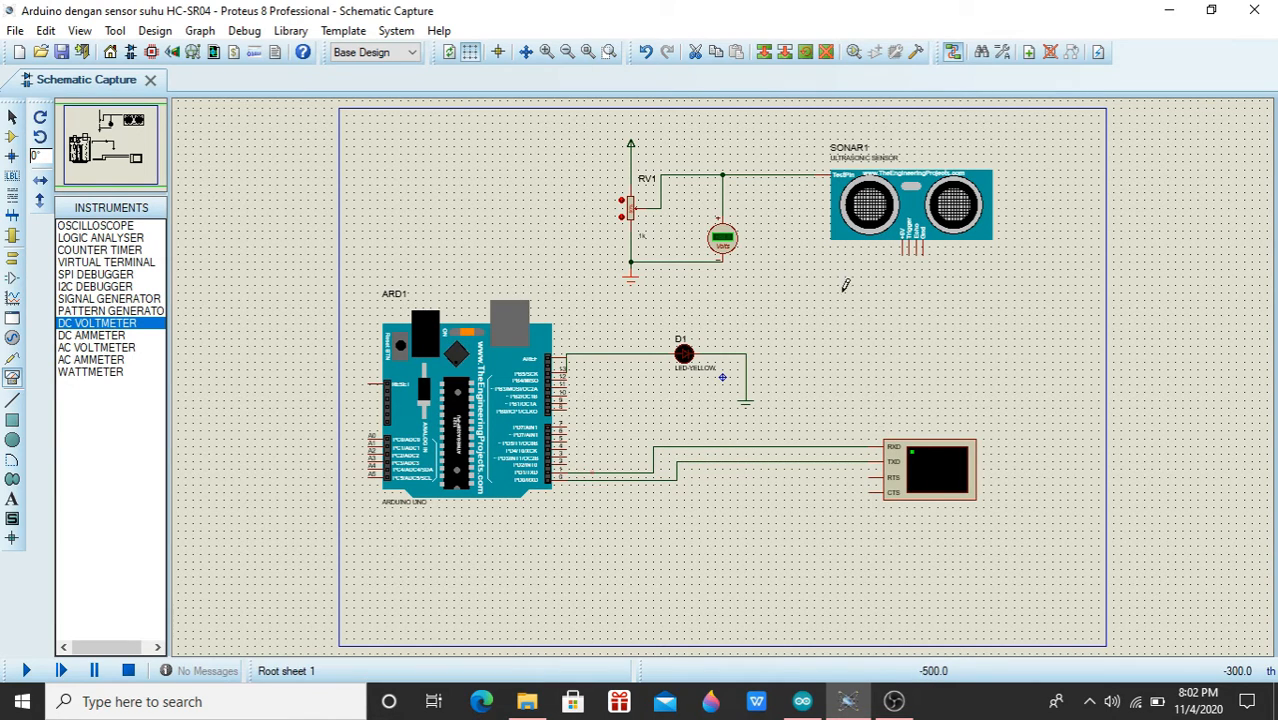
# Wire the ultrasonic sensor's Trigger pin to Arduino pin 7 and its Echo pin to Arduino pin 6.
pyautogui.click(909, 253)
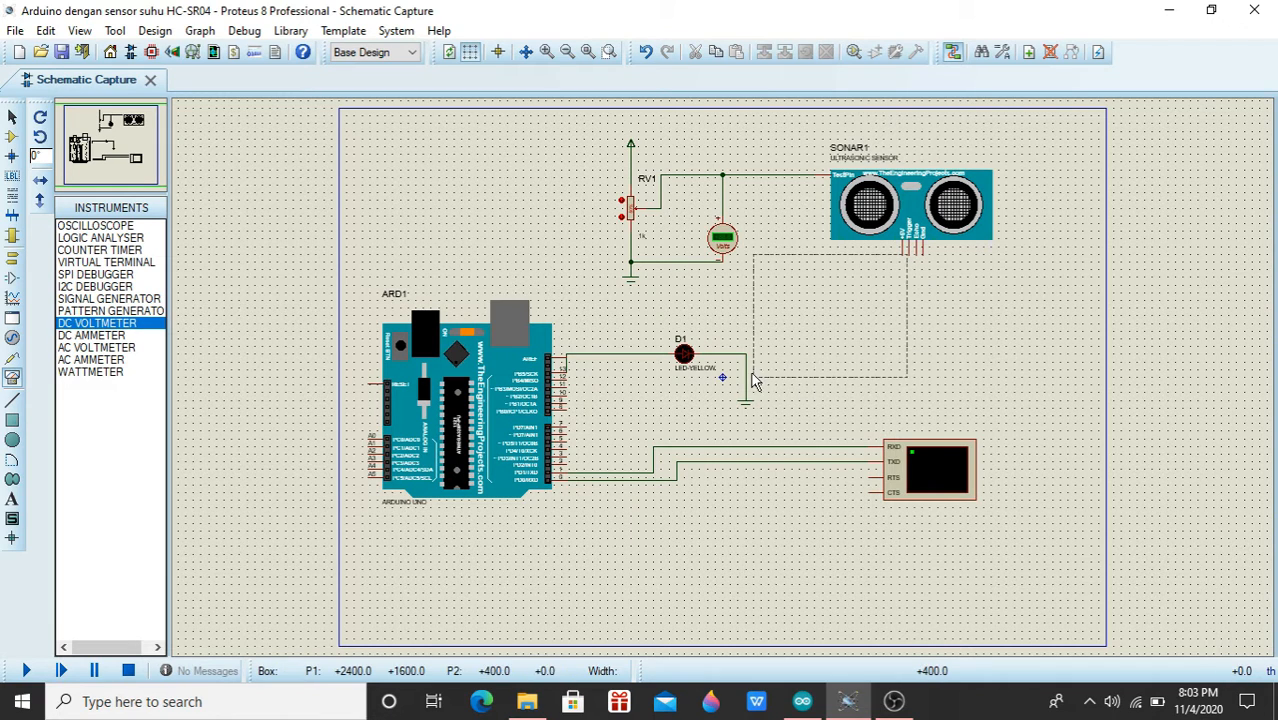
pyautogui.click(909, 255)
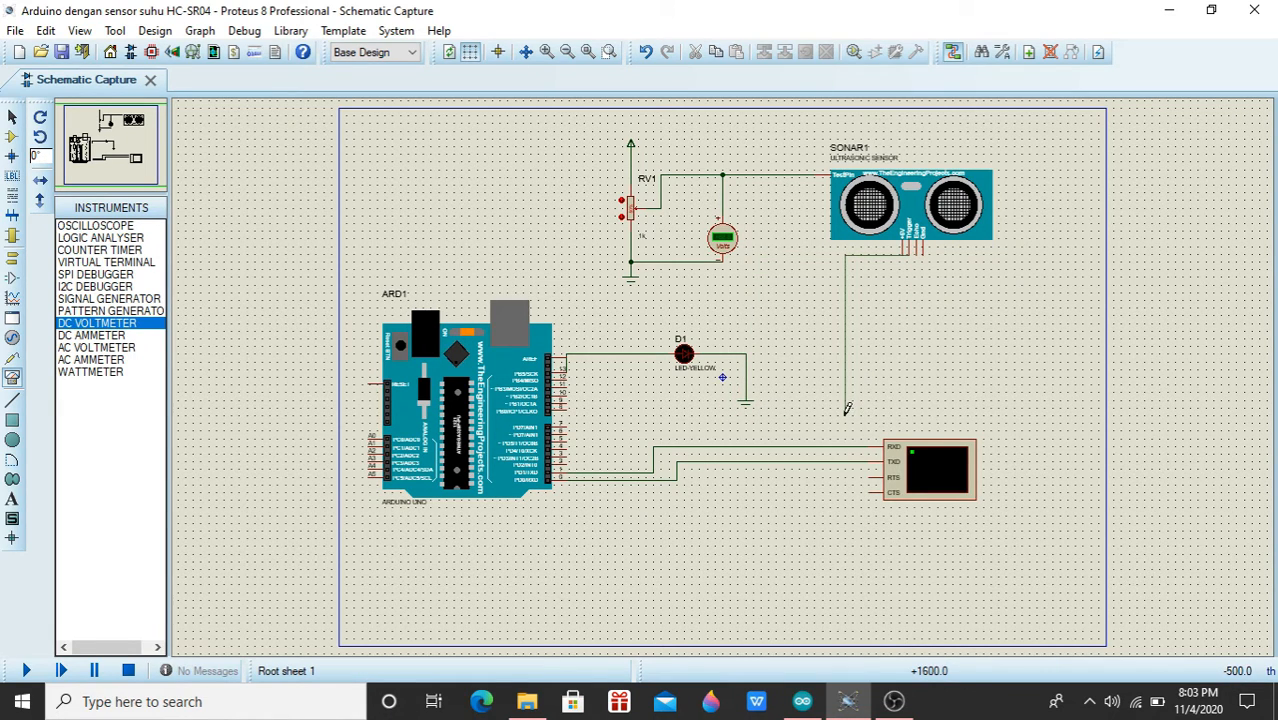
pyautogui.click(567, 422)
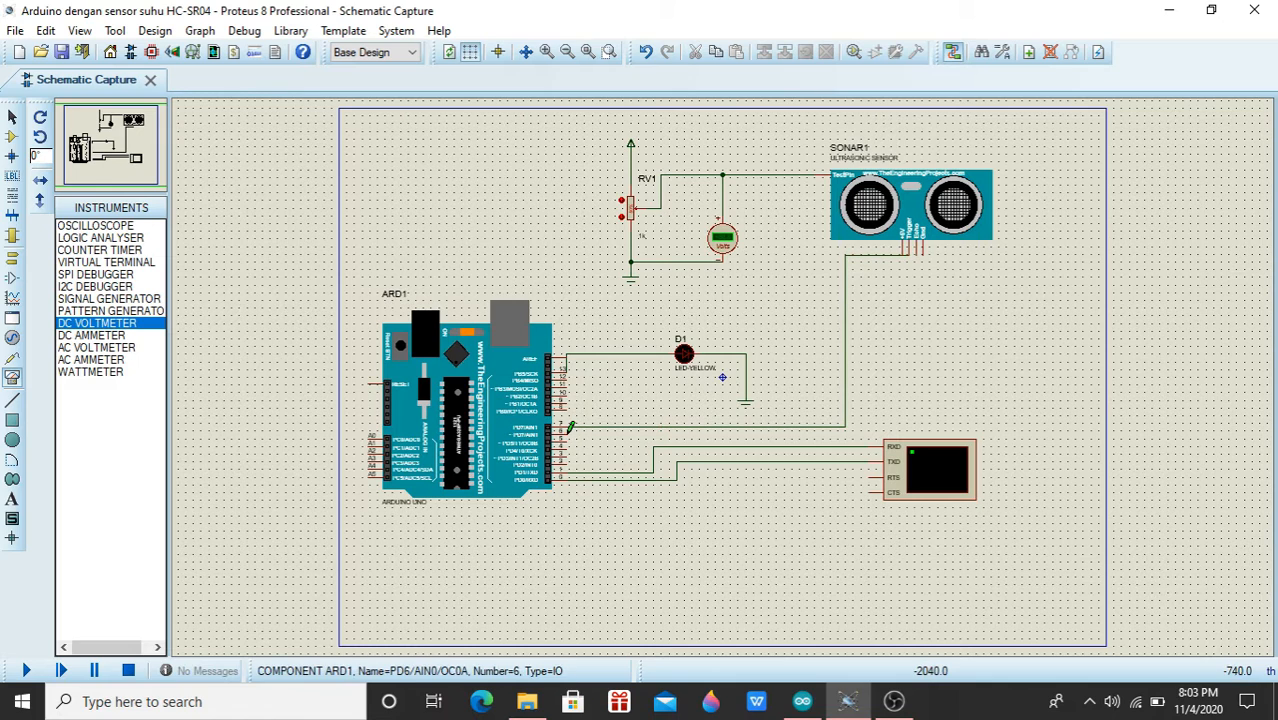
pyautogui.click(570, 427)
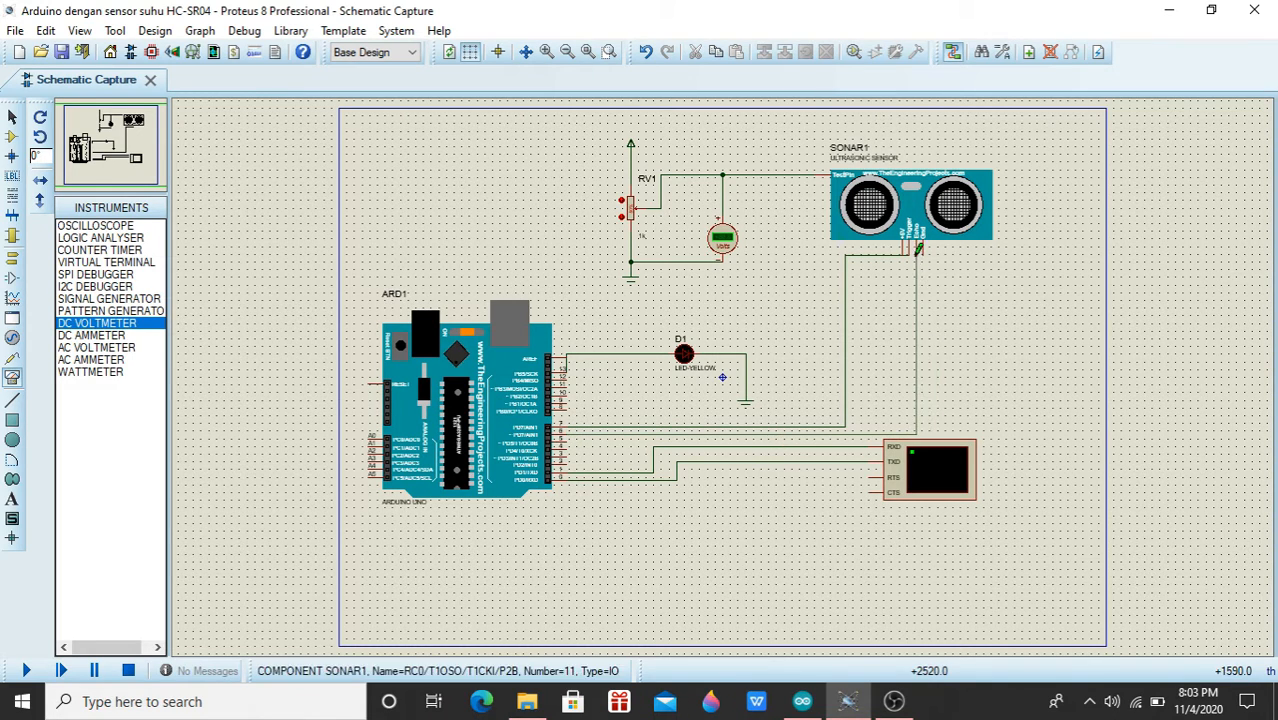
pyautogui.click(918, 249)
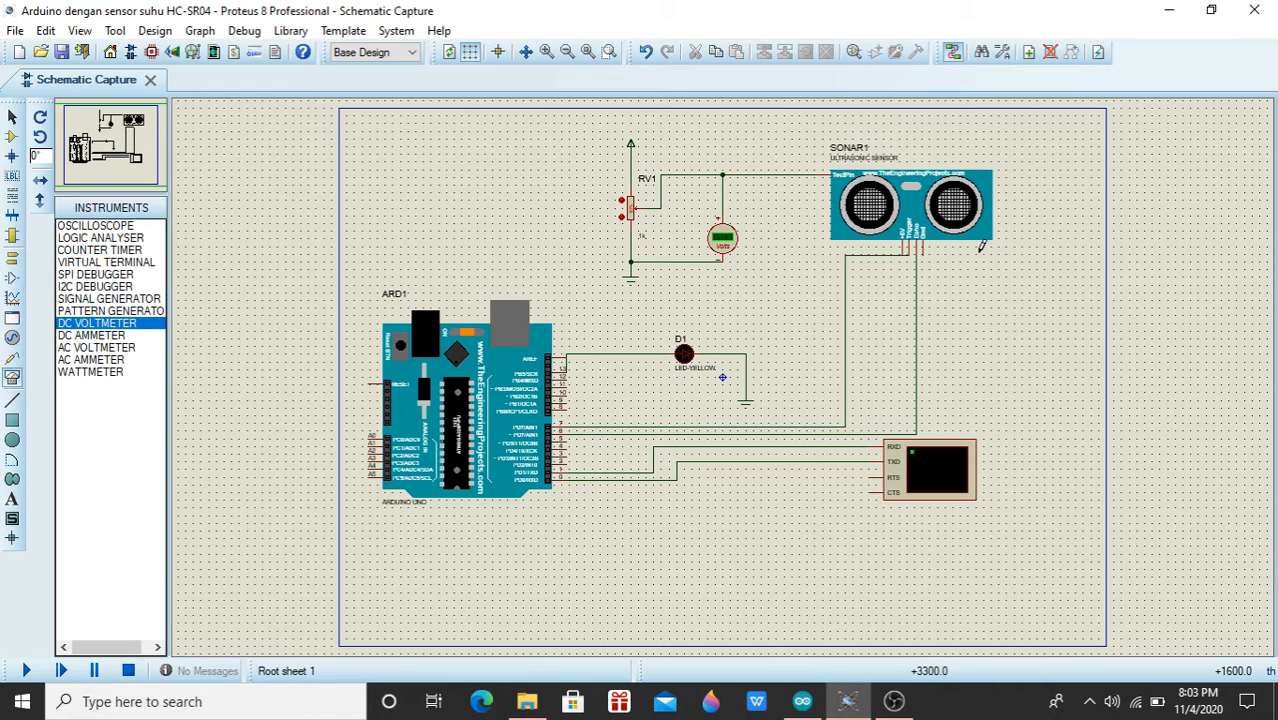
# Load UltraSonicTEP.HEX from the Ultrasonic Sensor Library for Proteus folder in Downloads as the ultrasonic sensor's firmware file.
pyautogui.doubleClick(893, 197)
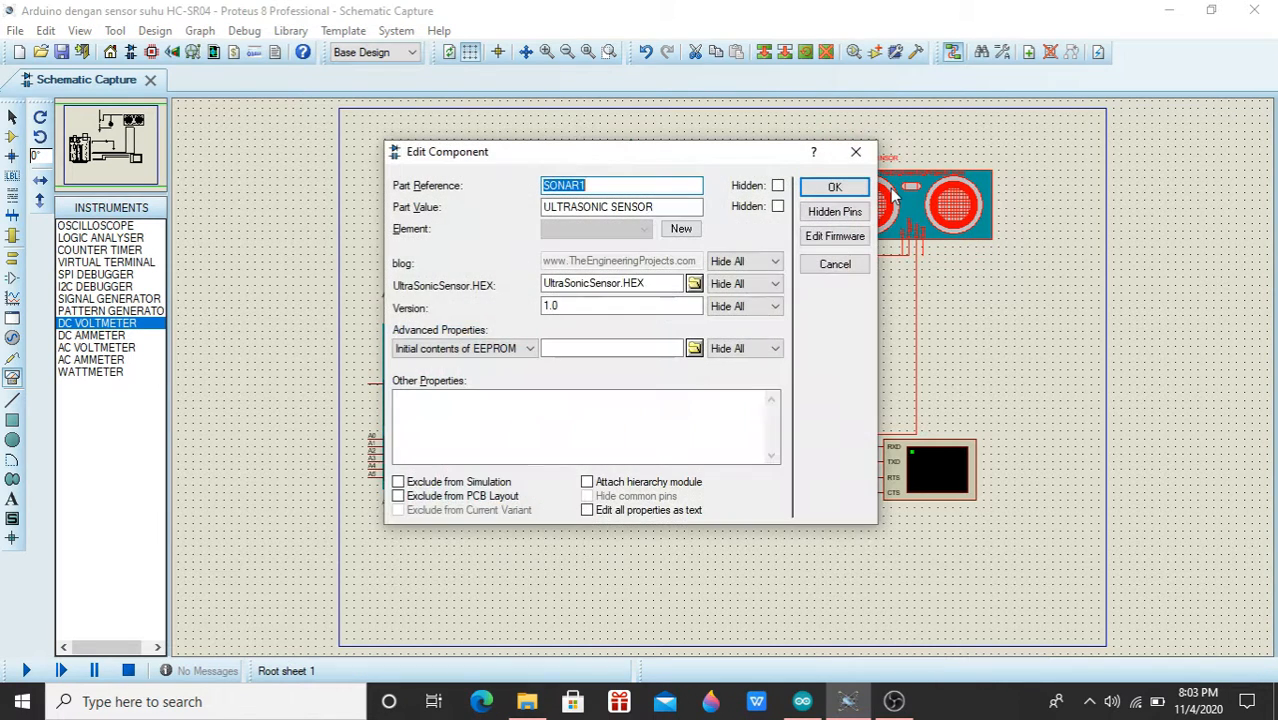
pyautogui.click(695, 284)
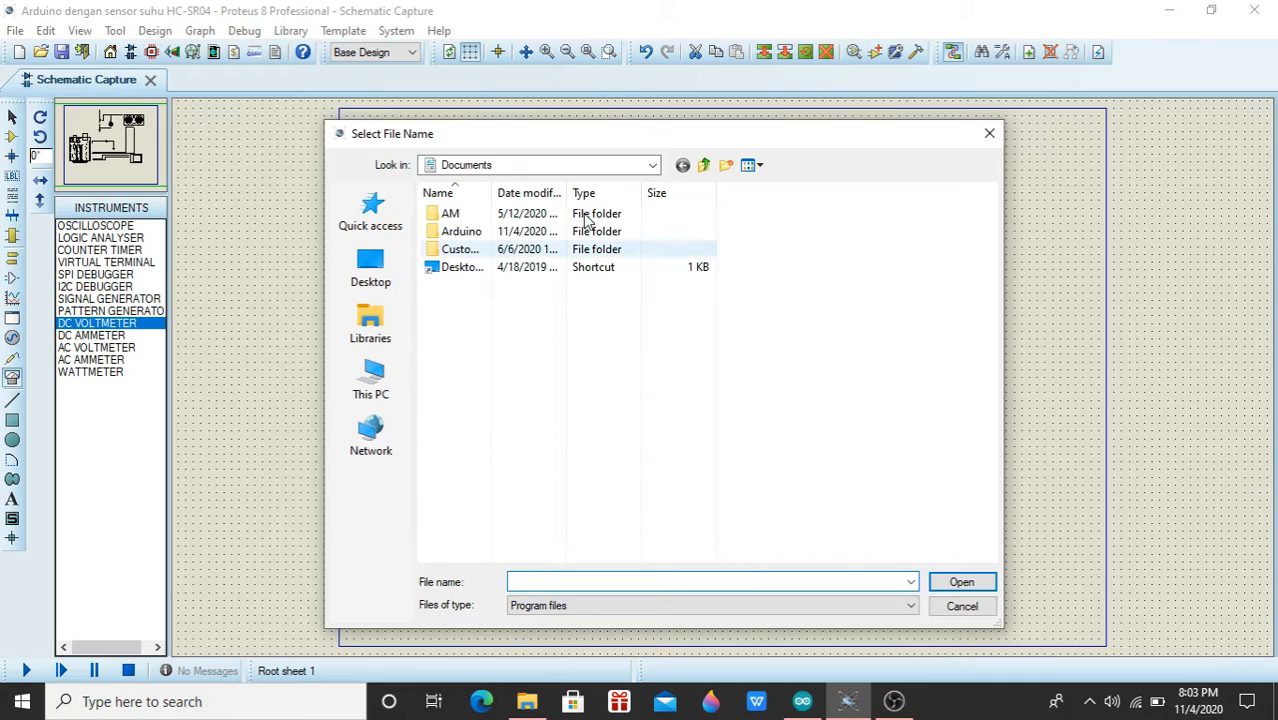
pyautogui.click(653, 166)
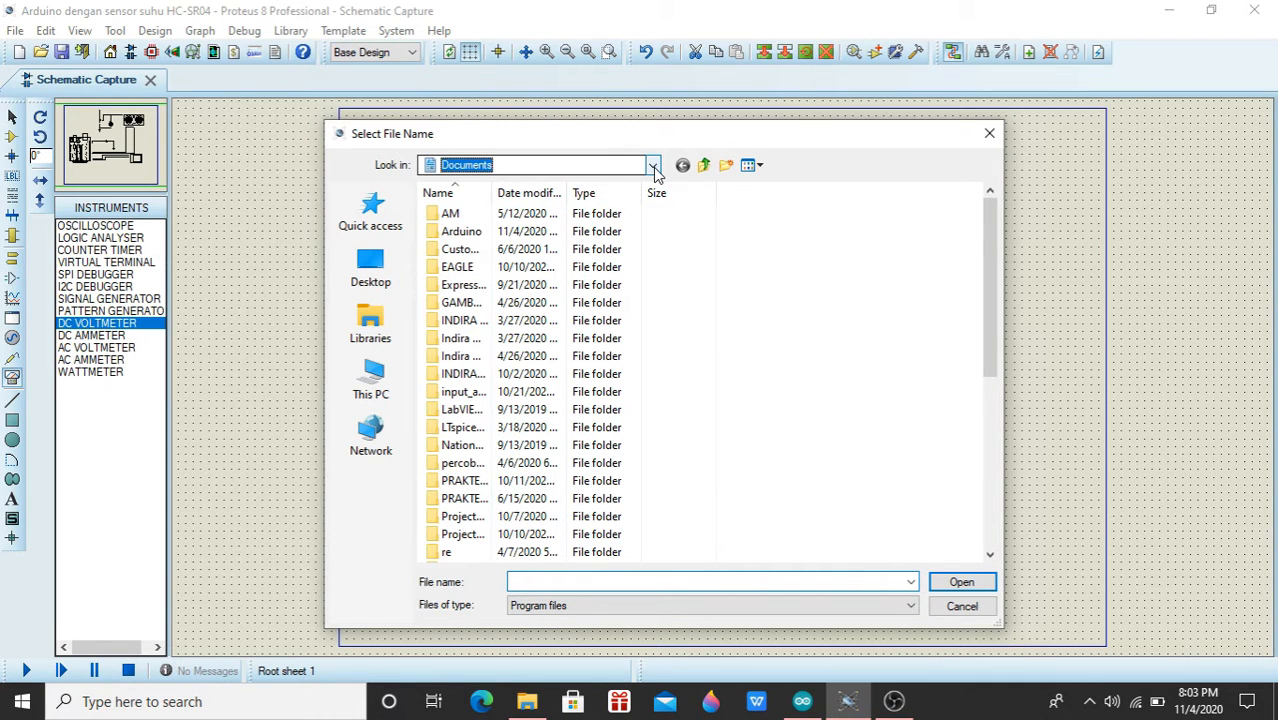
pyautogui.click(653, 167)
pyautogui.click(484, 289)
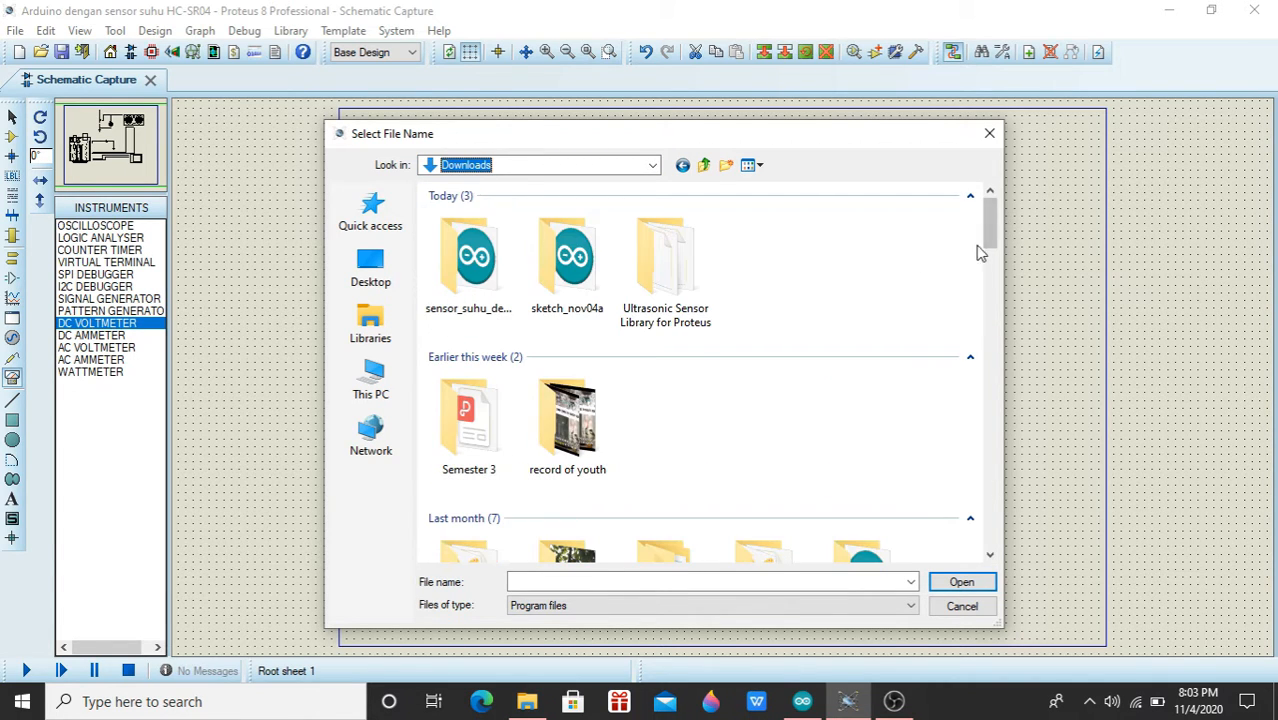
pyautogui.doubleClick(697, 272)
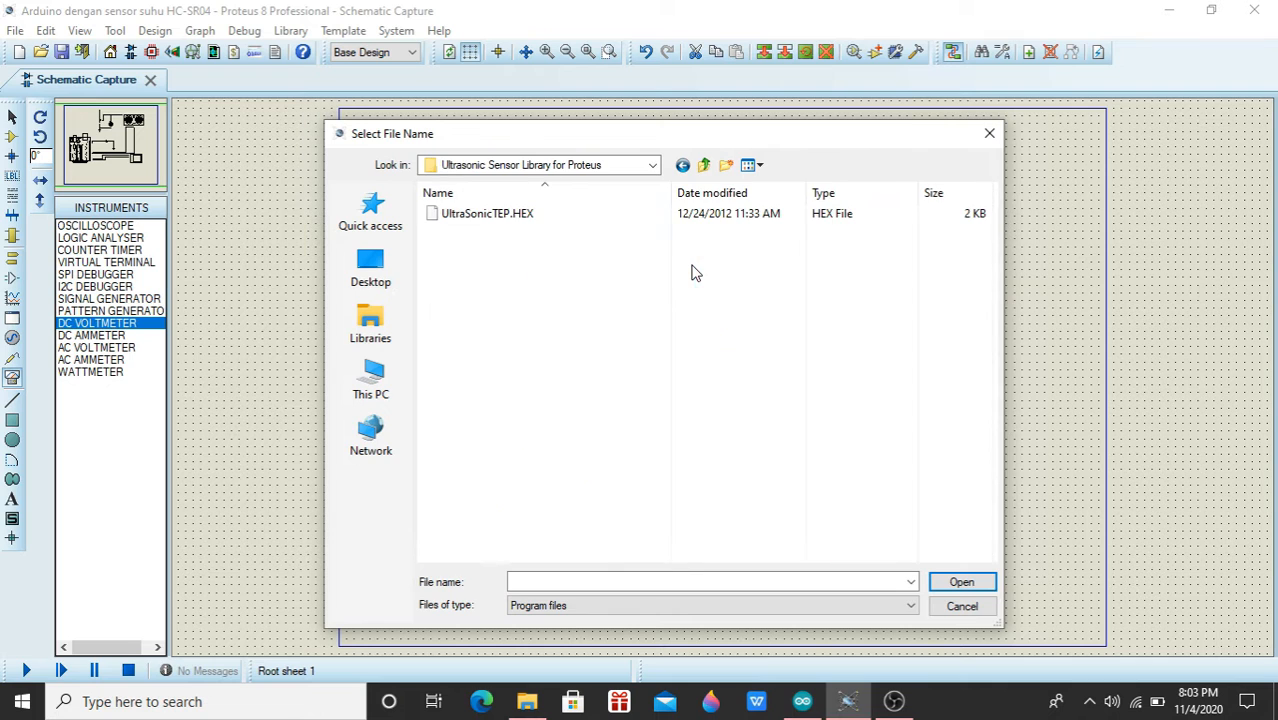
pyautogui.click(551, 217)
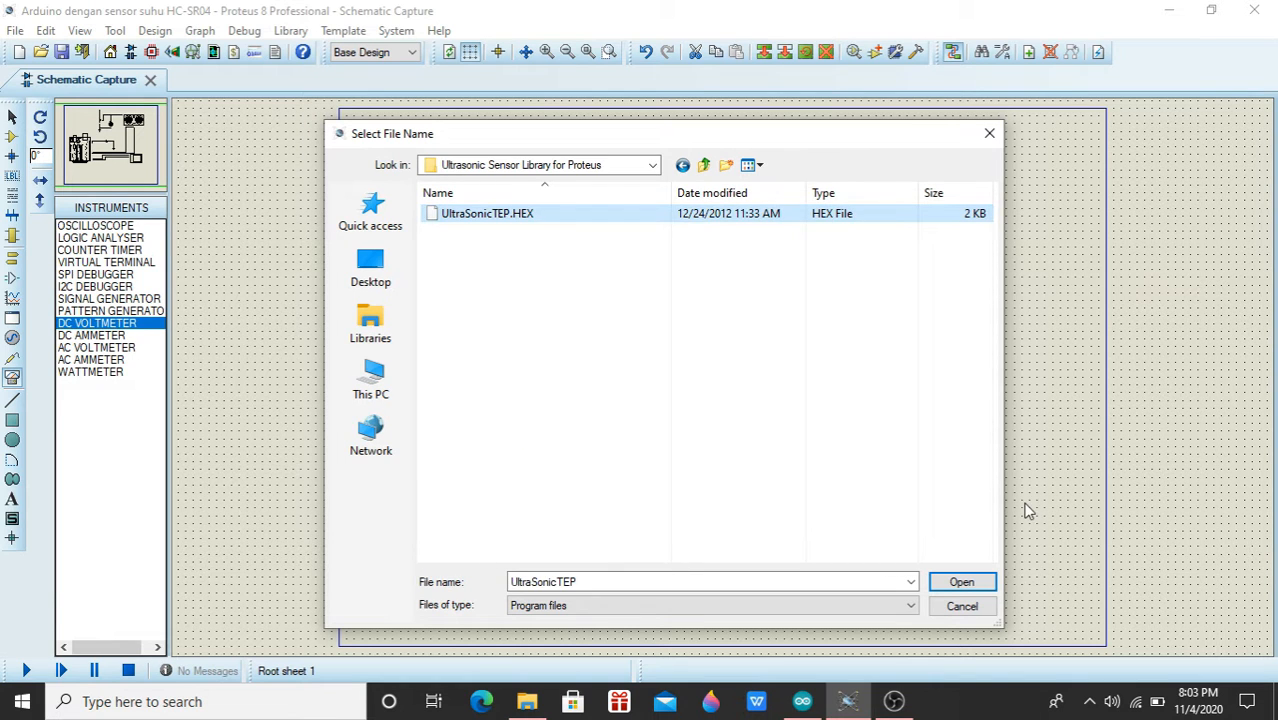
pyautogui.click(963, 586)
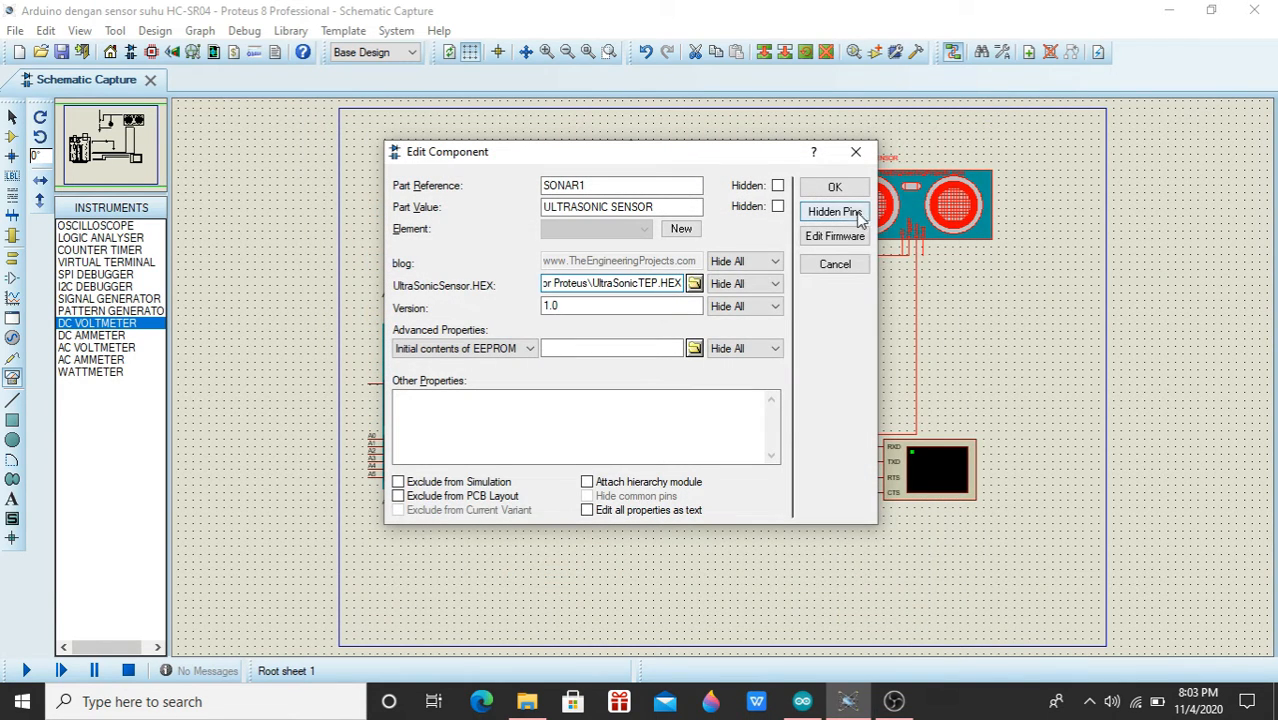
pyautogui.click(835, 188)
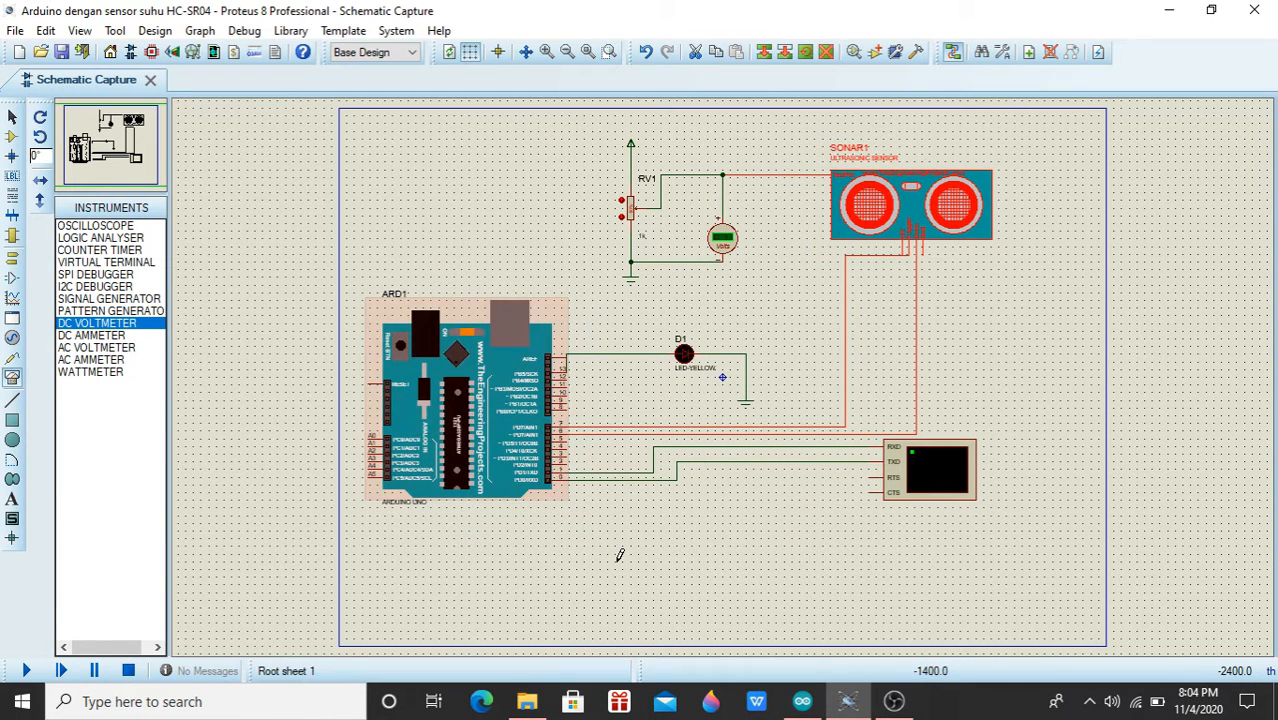
# Switch to the Arduino IDE and review sketch_nov04a to its end, comparing its pin assignments with the schematic side by side.
pyautogui.click(800, 705)
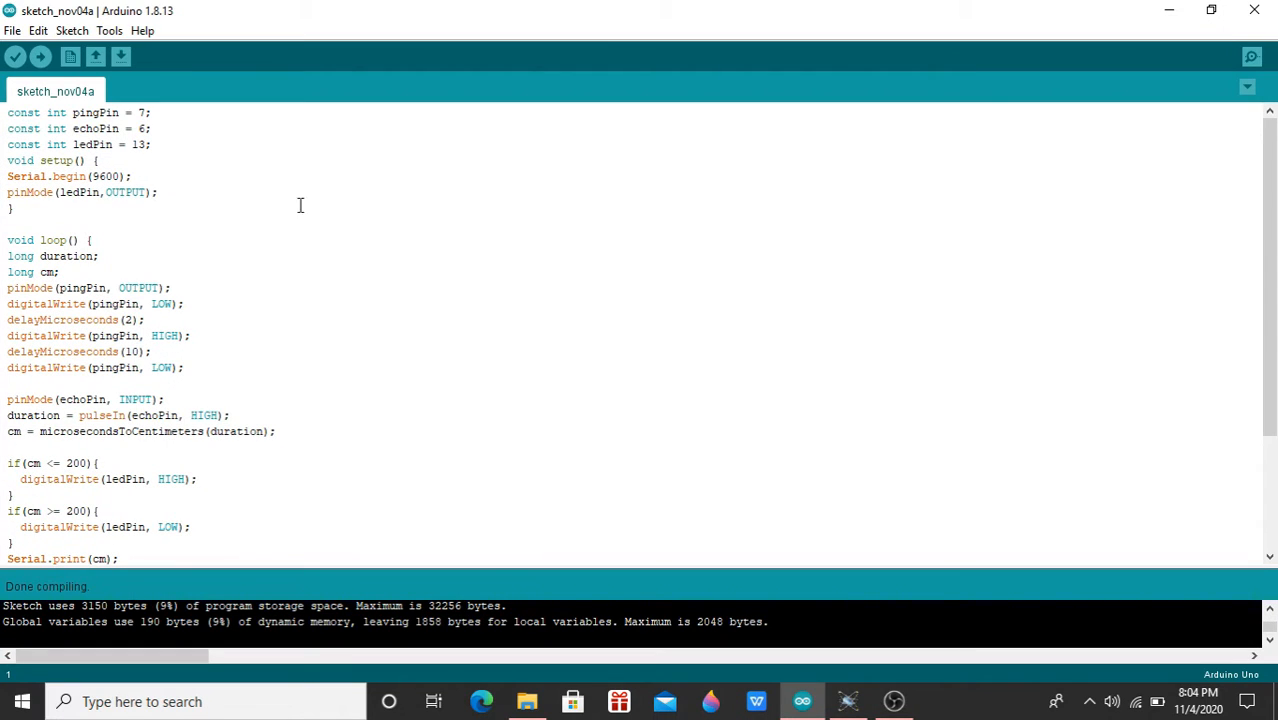
pyautogui.click(1211, 9)
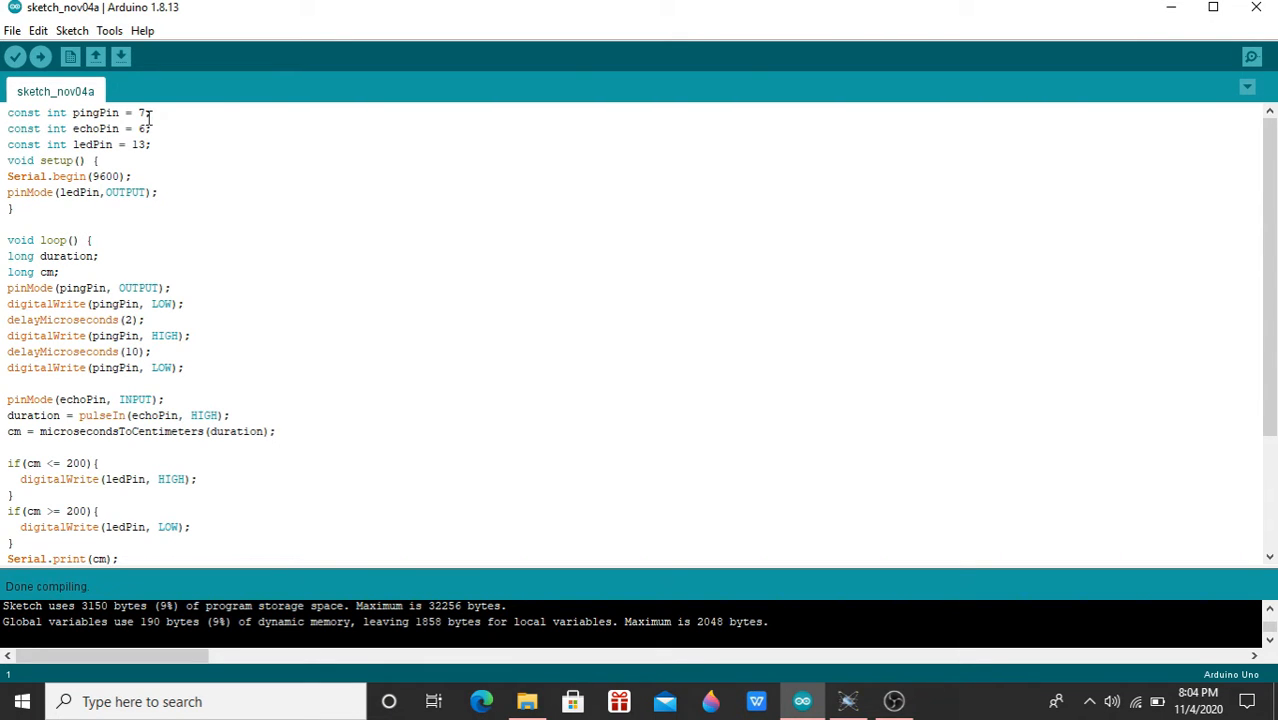
pyautogui.moveTo(695, 27); pyautogui.dragTo(868, 44)
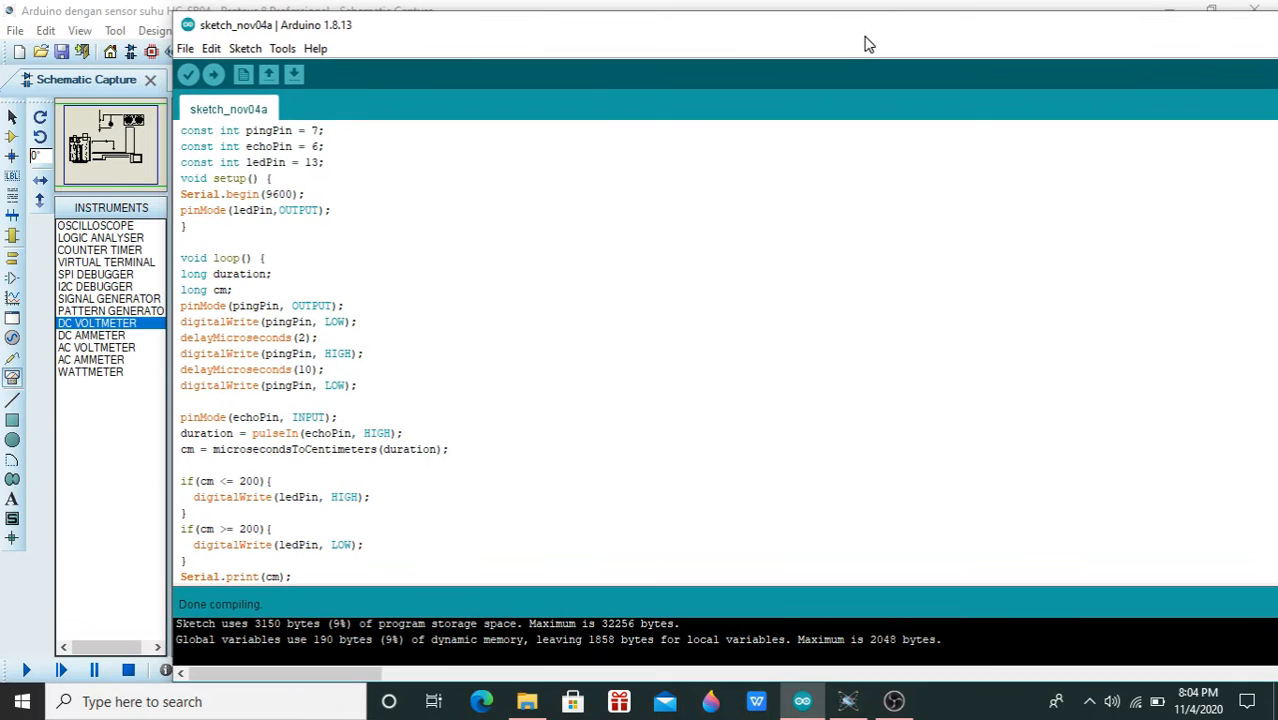
pyautogui.moveTo(422, 36); pyautogui.dragTo(1276, 58)
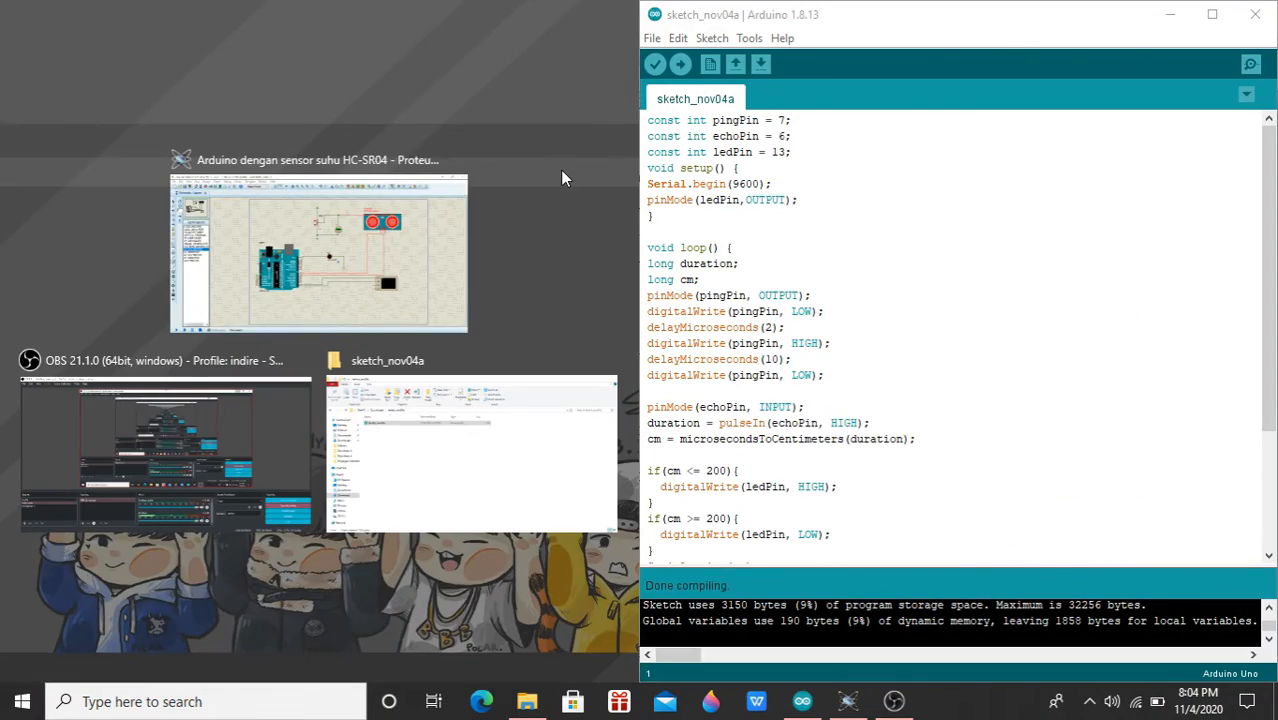
pyautogui.click(346, 256)
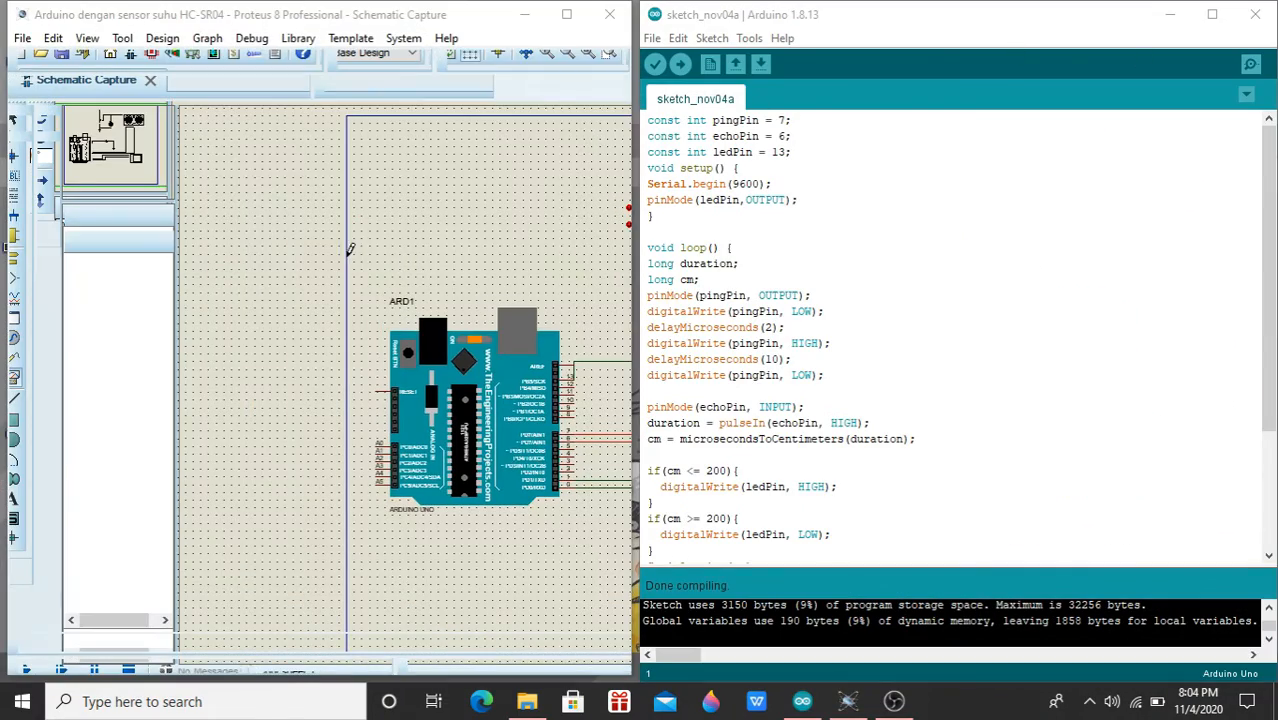
pyautogui.click(848, 33)
pyautogui.moveTo(848, 33); pyautogui.dragTo(1031, 29)
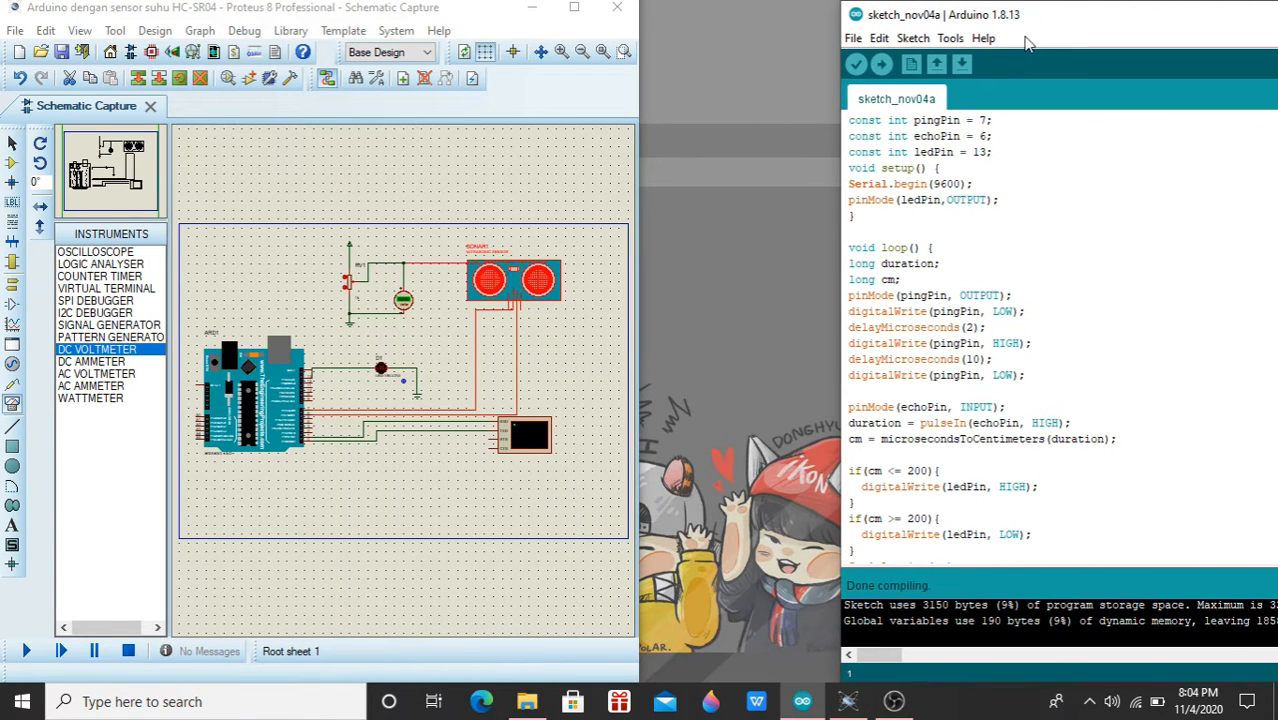
pyautogui.moveTo(1046, 26); pyautogui.dragTo(887, 30)
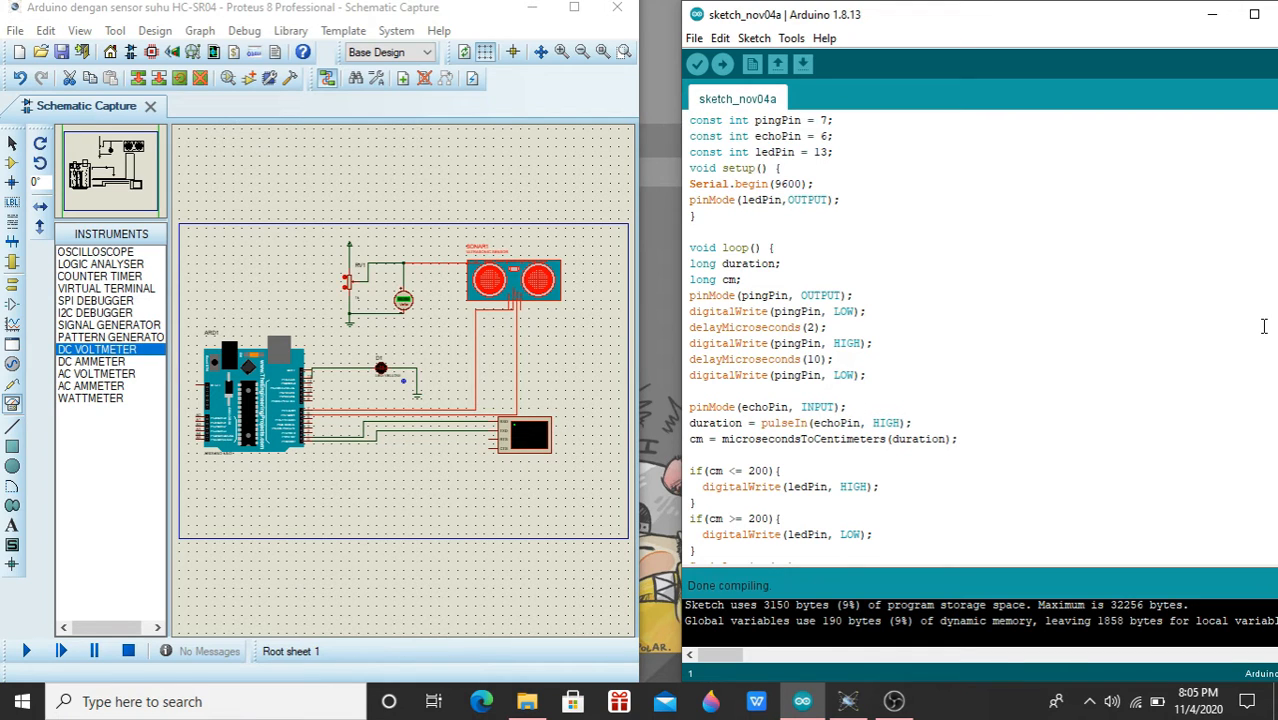
pyautogui.click(1254, 12)
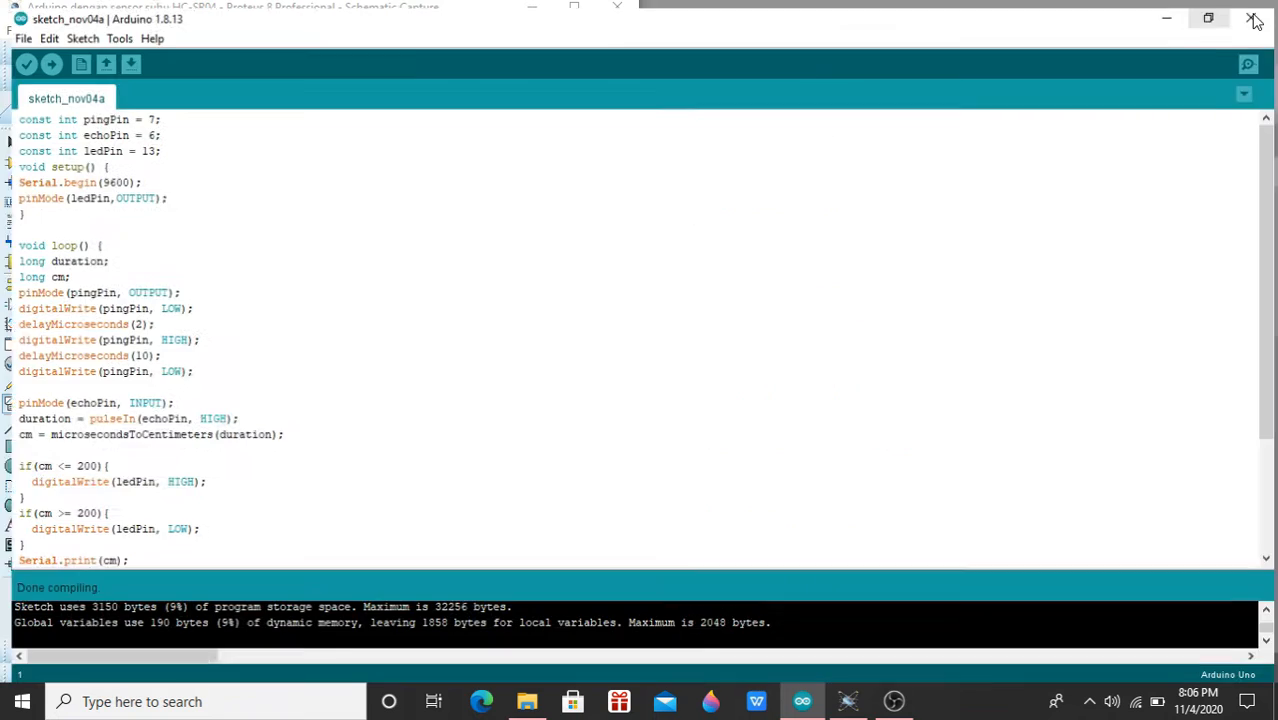
pyautogui.moveTo(1274, 238); pyautogui.dragTo(1274, 348)
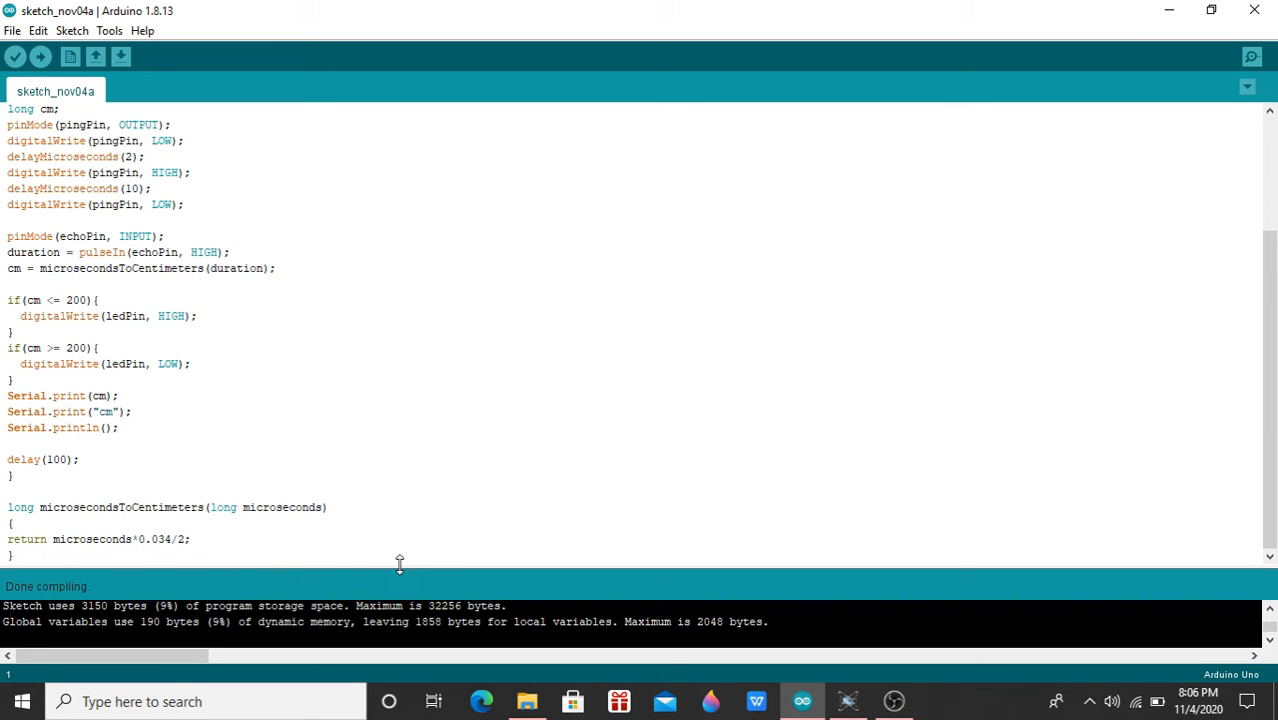
# Enlarge the compiler output and copy the full path of the compiled sketch_nov04a.ino.hex file.
pyautogui.moveTo(400, 566); pyautogui.dragTo(413, 206)
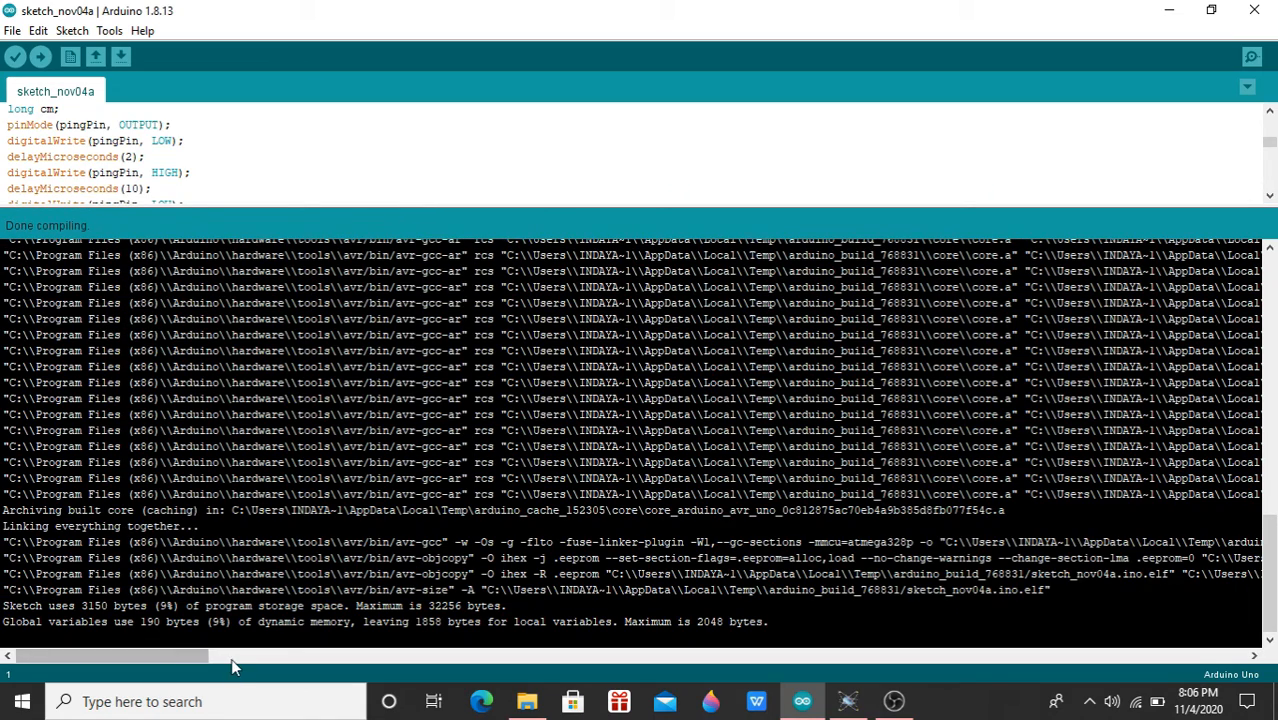
pyautogui.moveTo(172, 656); pyautogui.dragTo(375, 655)
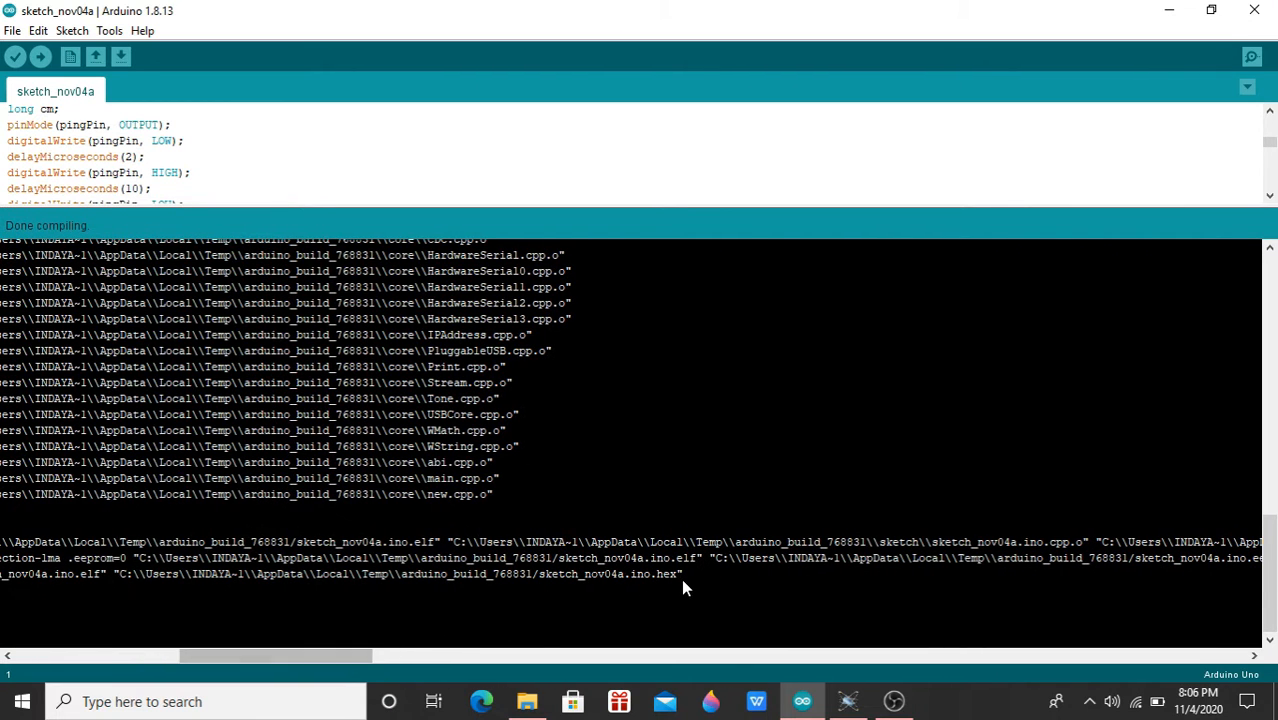
pyautogui.moveTo(683, 576); pyautogui.dragTo(150, 578)
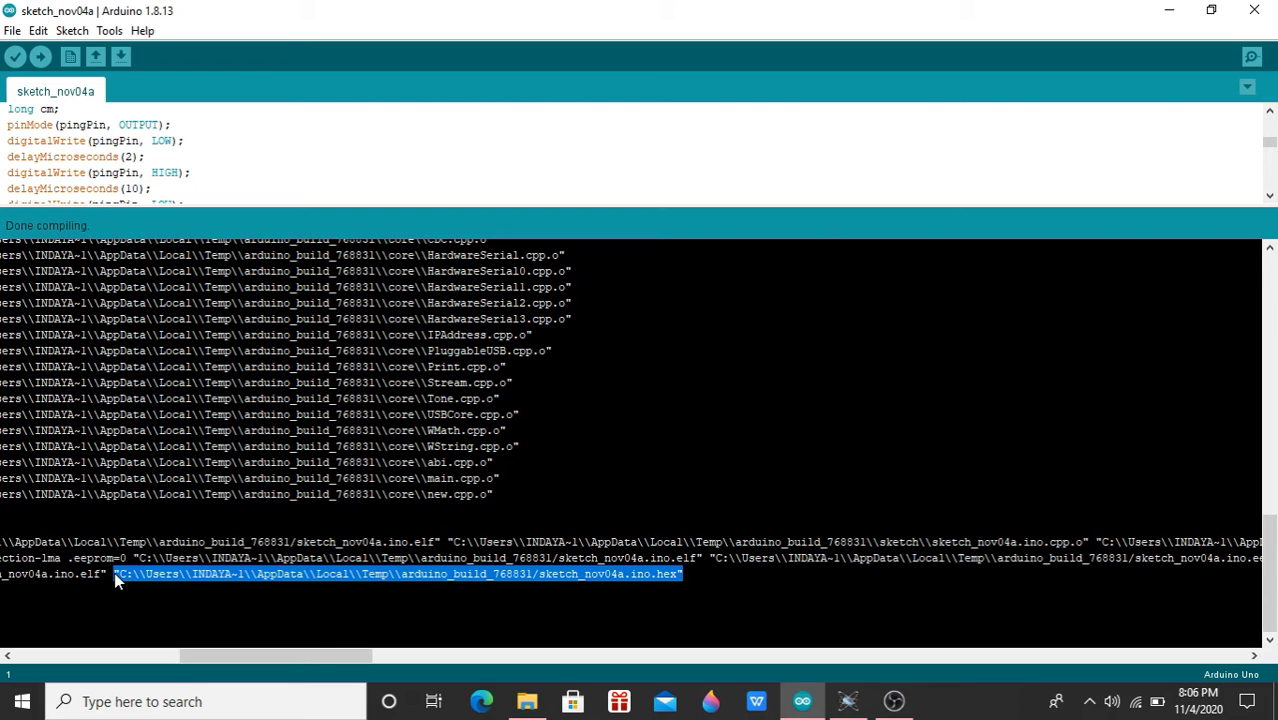
# Switch to Proteus, paste the copied hex path as the Arduino Uno's program file, and start the simulation.
pyautogui.click(857, 697)
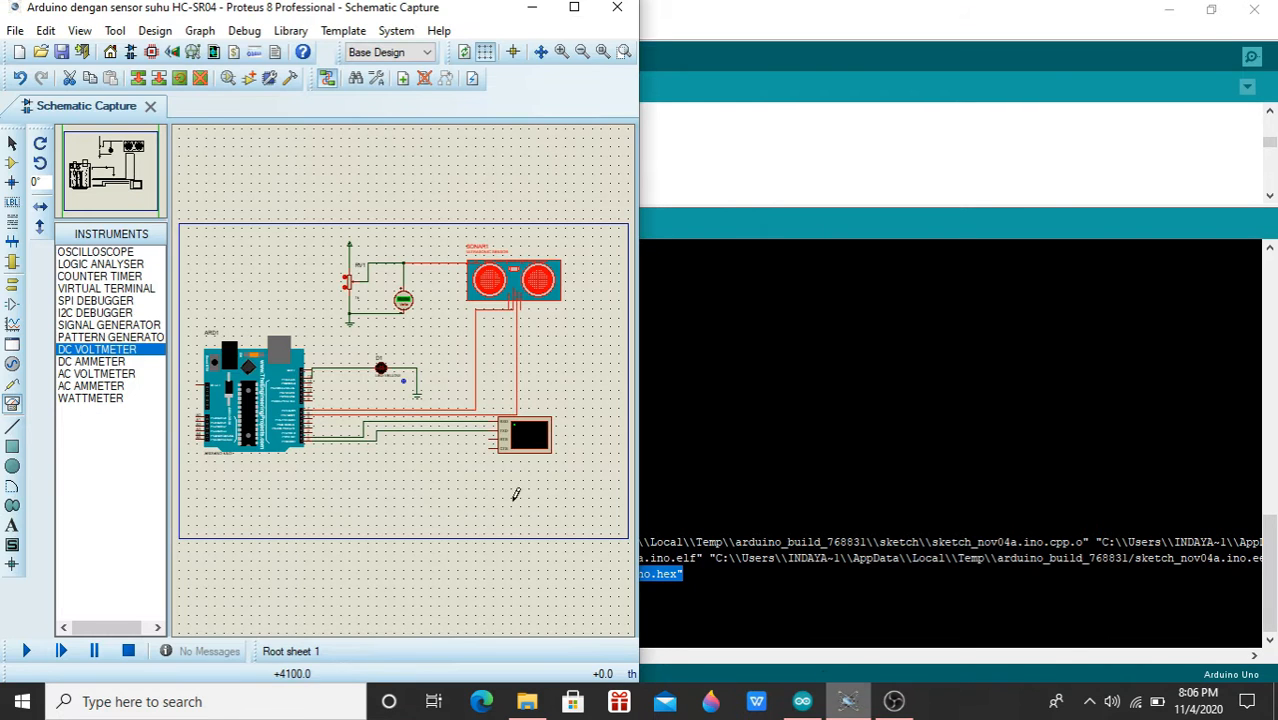
pyautogui.click(575, 11)
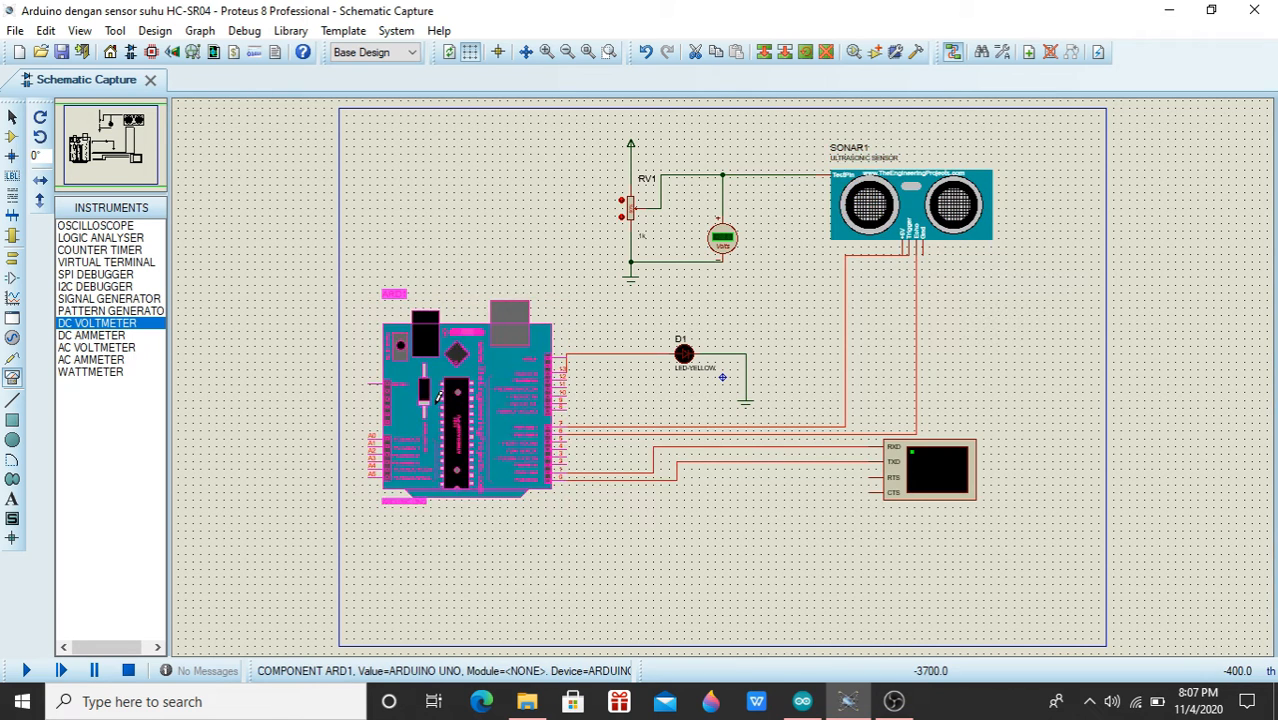
pyautogui.doubleClick(437, 397)
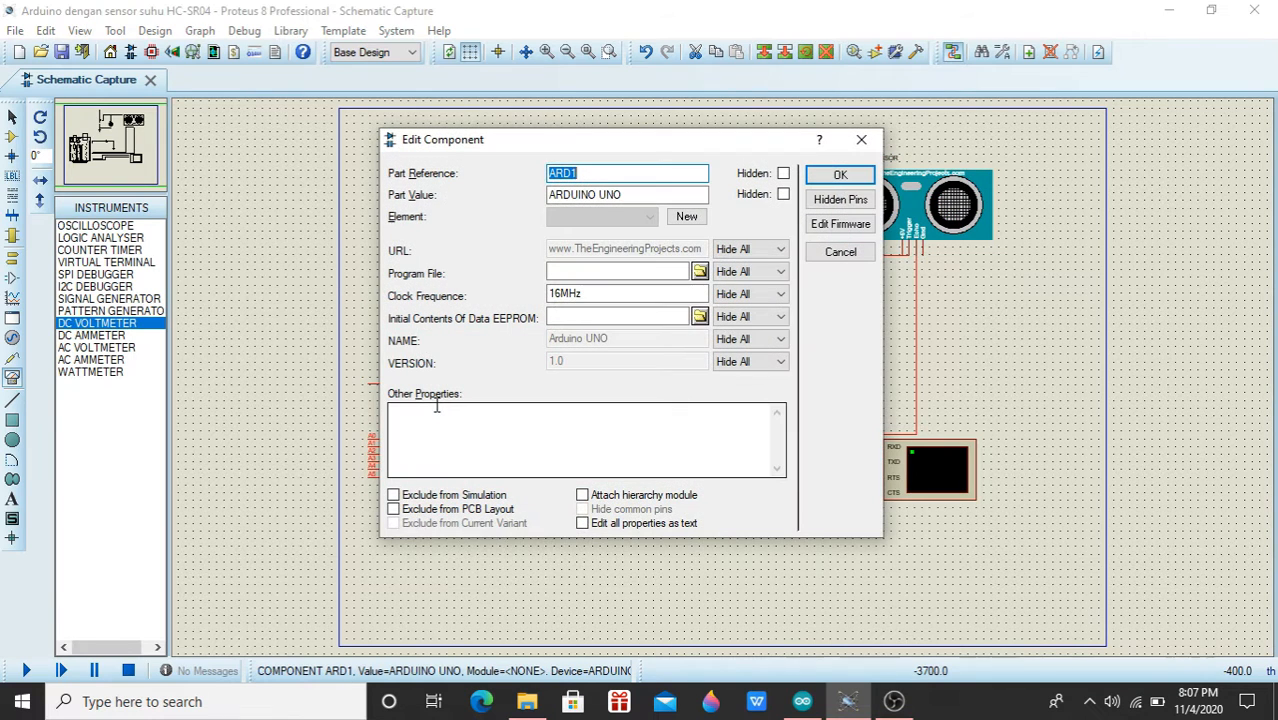
pyautogui.click(621, 270)
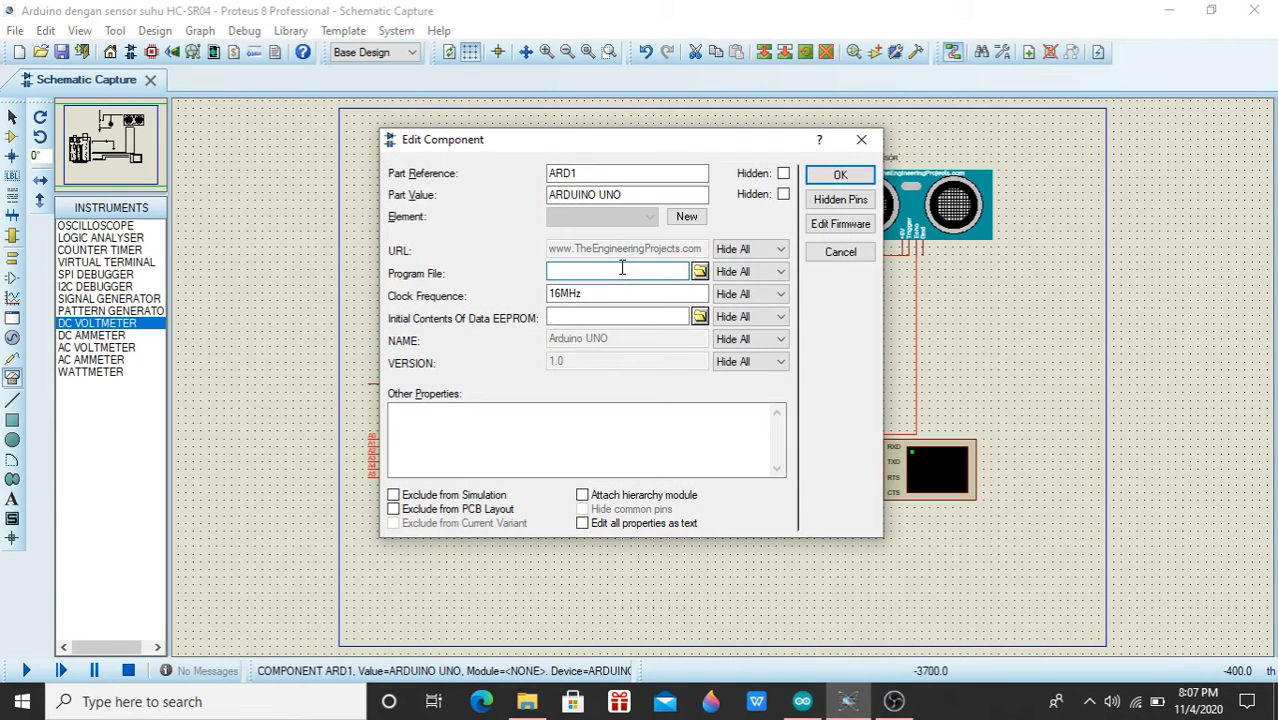
pyautogui.hotkey('ctrl', 'v')
pyautogui.click(818, 176)
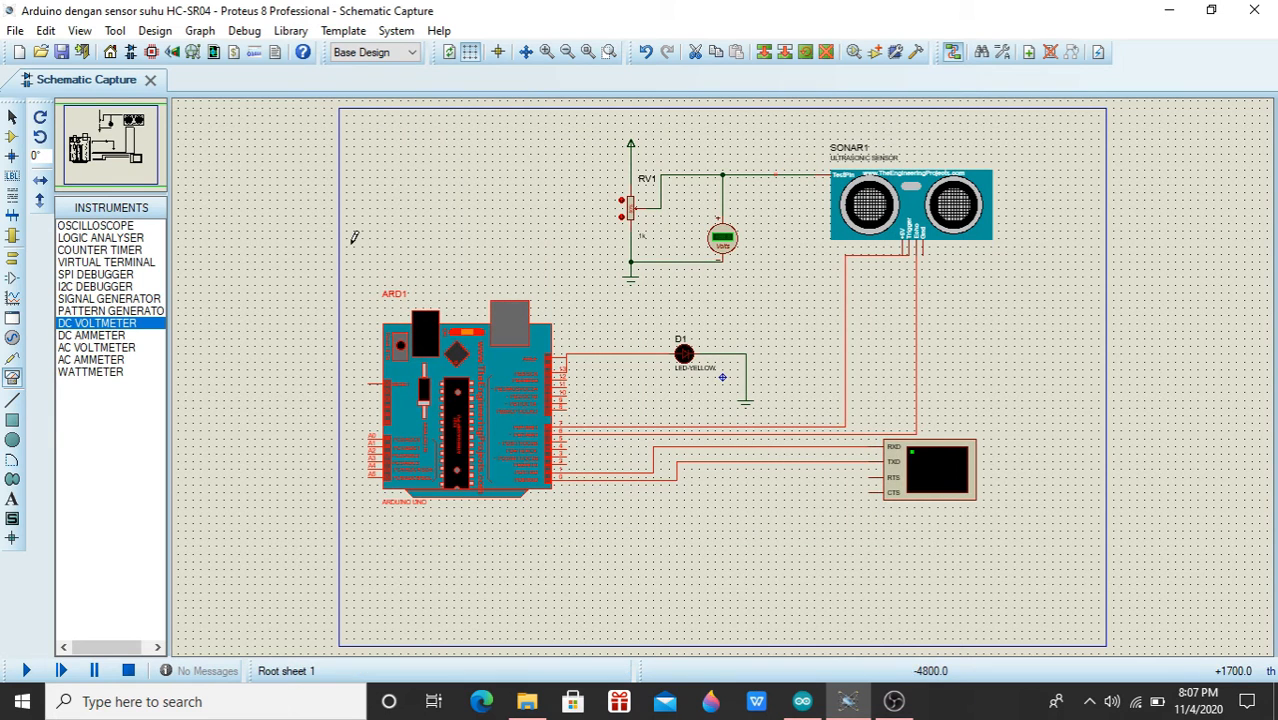
pyautogui.click(27, 671)
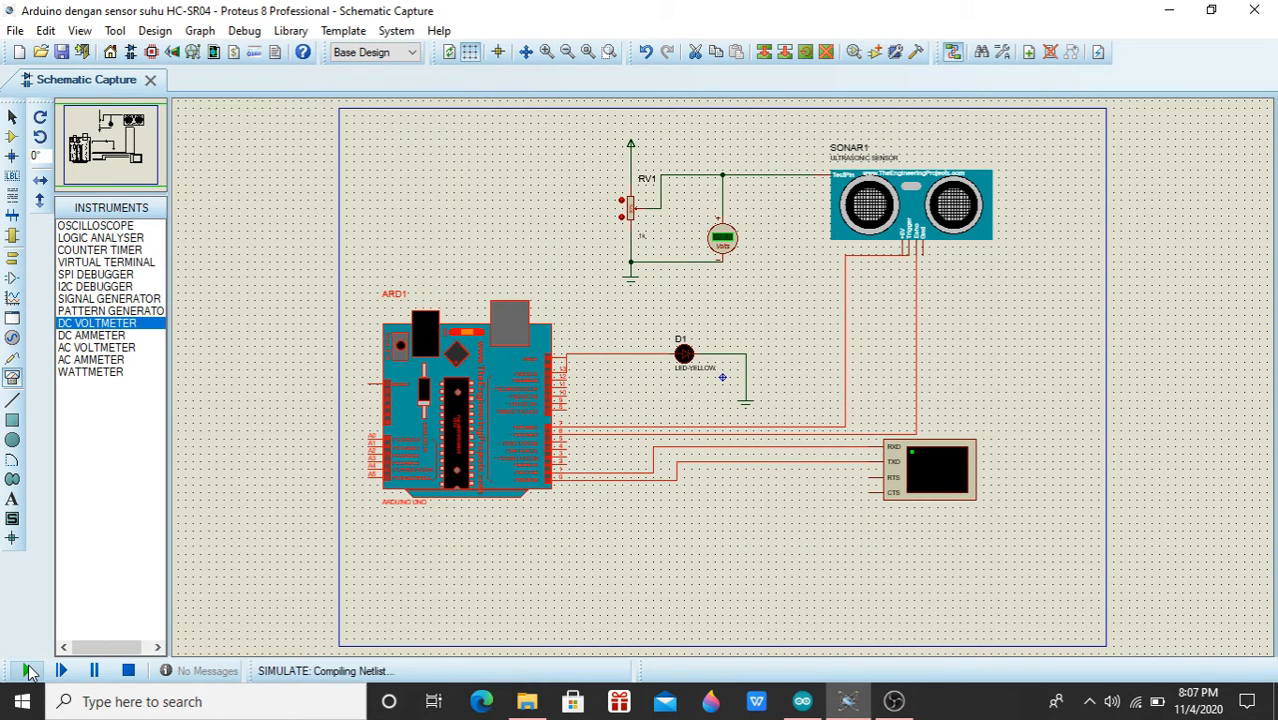